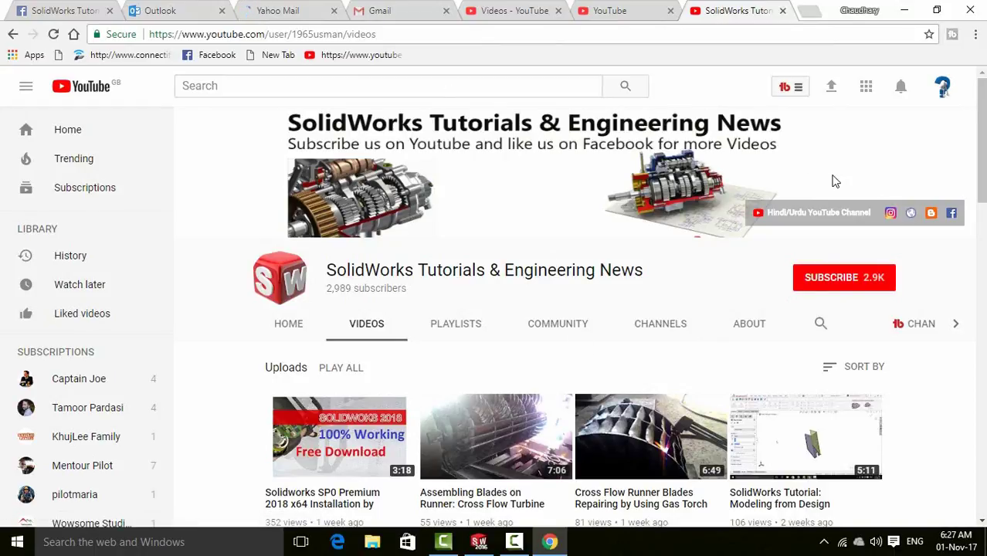
scroll(917, 386, "down", 15)
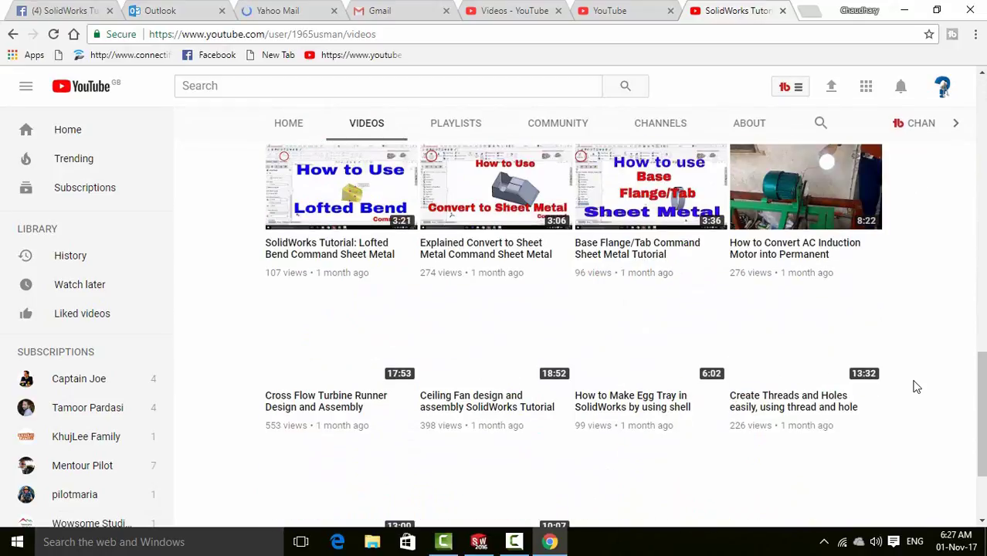
scroll(917, 386, "up", 15)
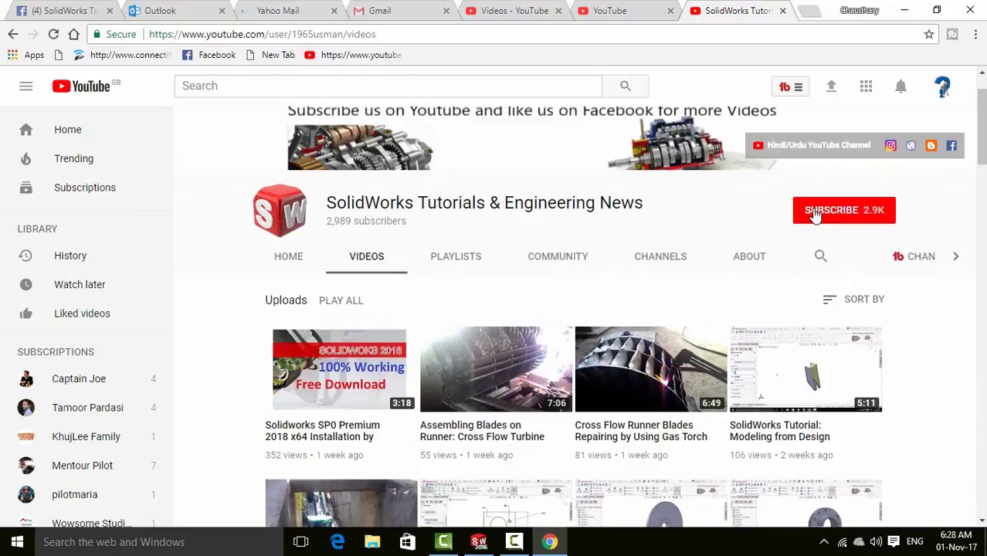
left_click(815, 215)
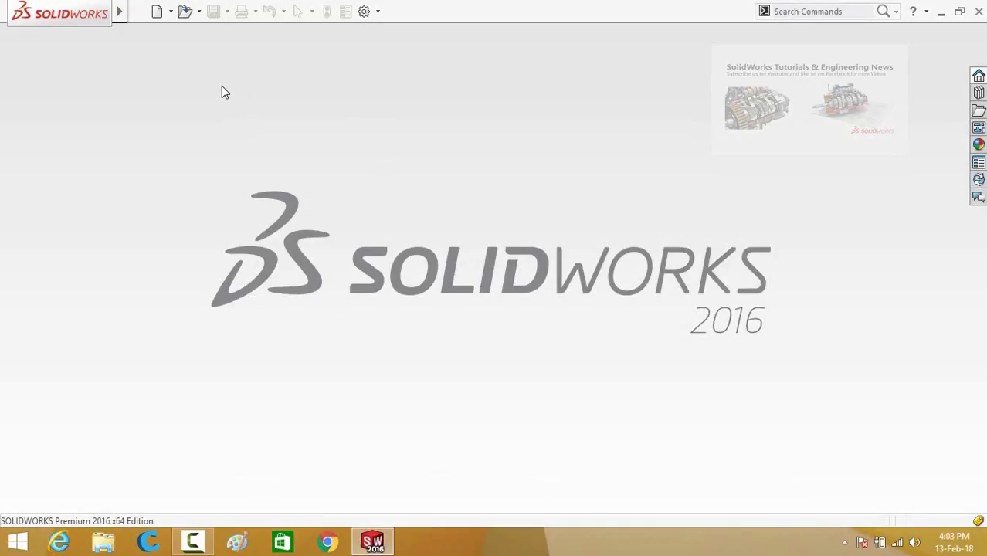
- Create a new part document and start a sketch on the Front Plane
left_click(158, 12)
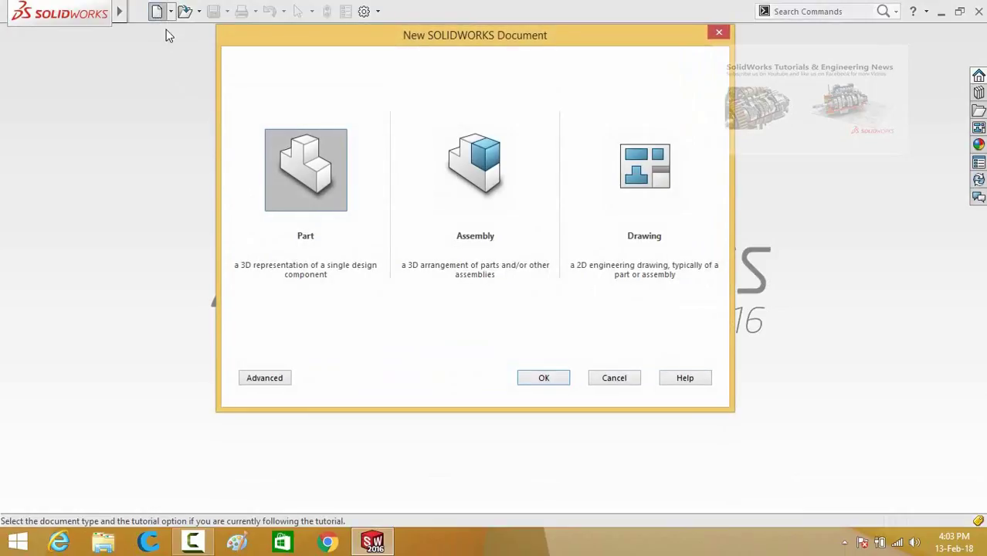
double_click(292, 173)
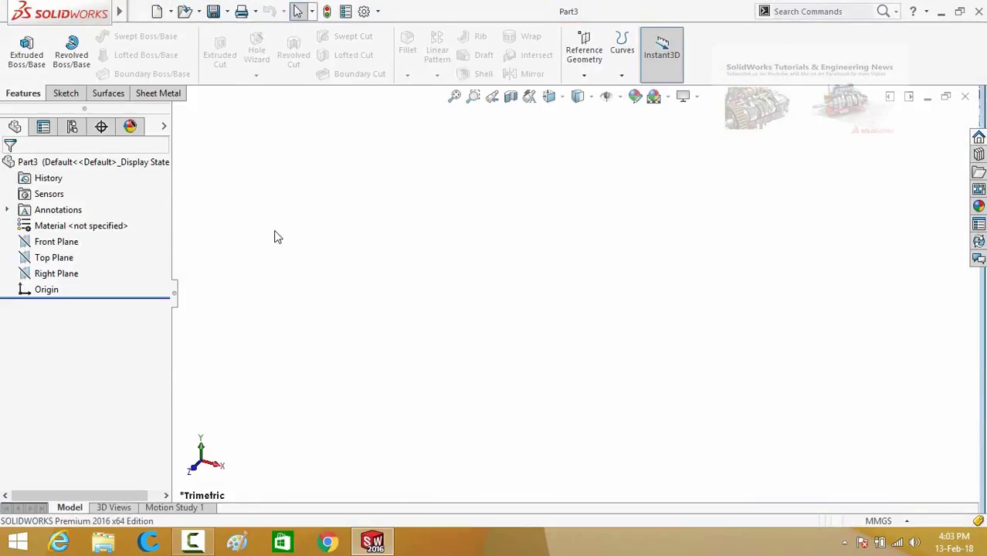
left_click(51, 241)
left_click(35, 222)
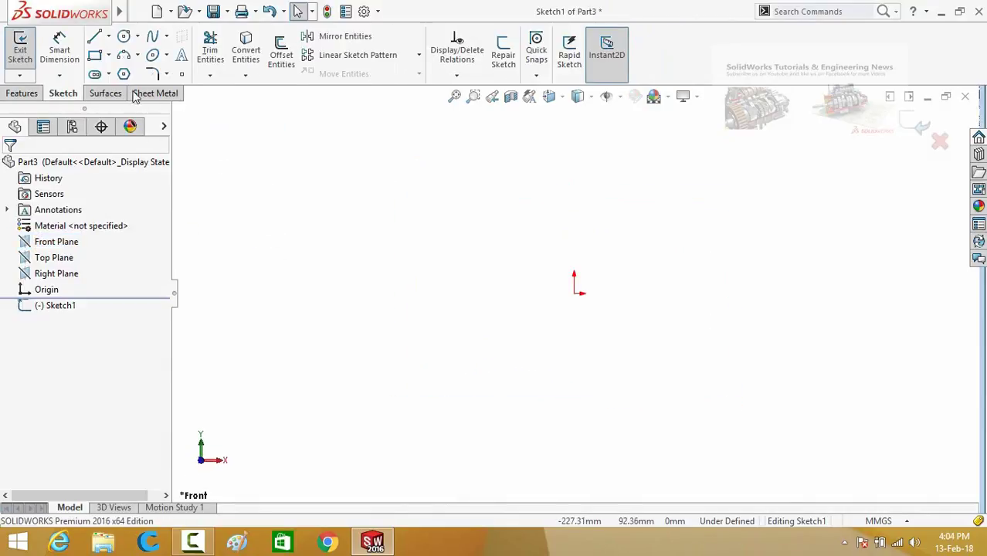
- Draw a closed four-line profile from the origin: horizontal base, short vertical end, sloped edge and a vertical side about 103 mm tall
left_click(94, 36)
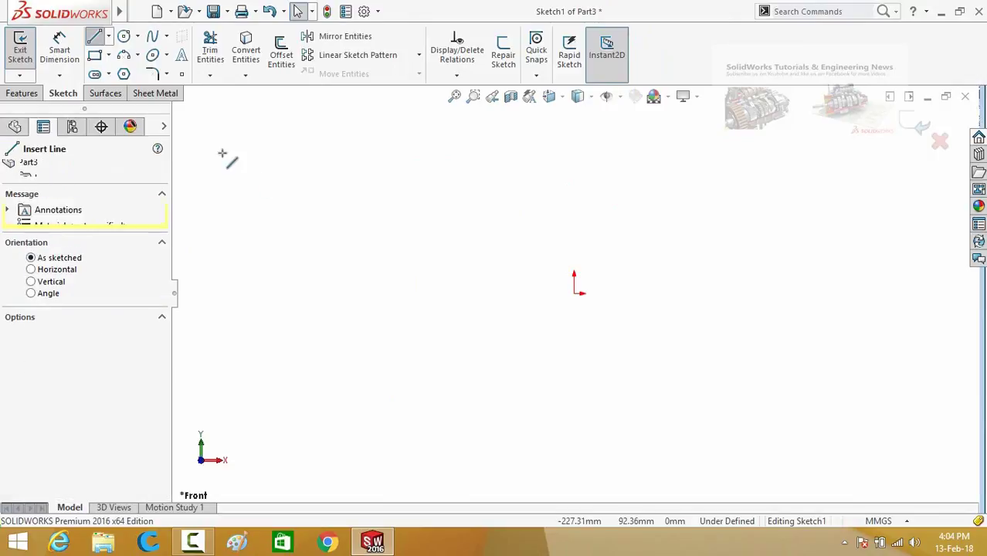
left_click(574, 293)
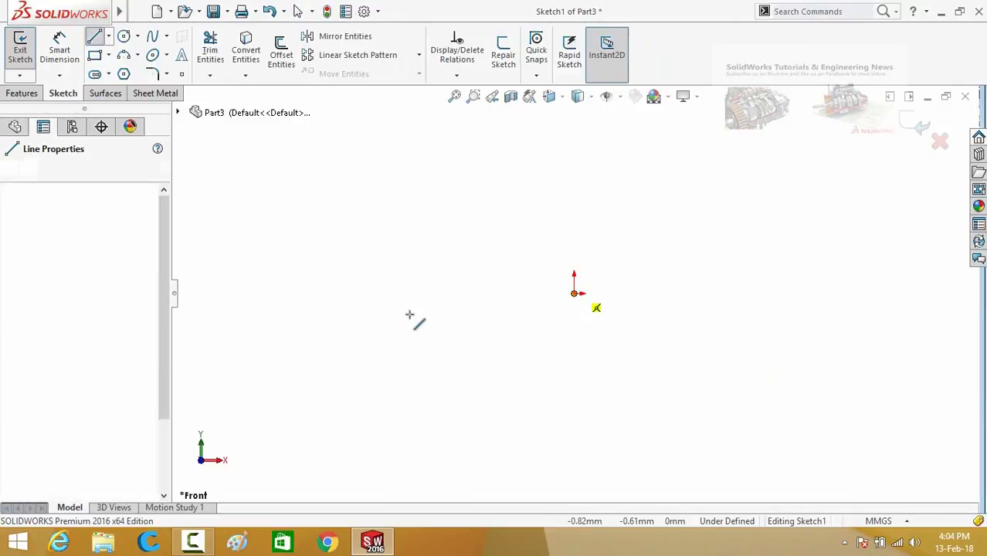
left_click(256, 292)
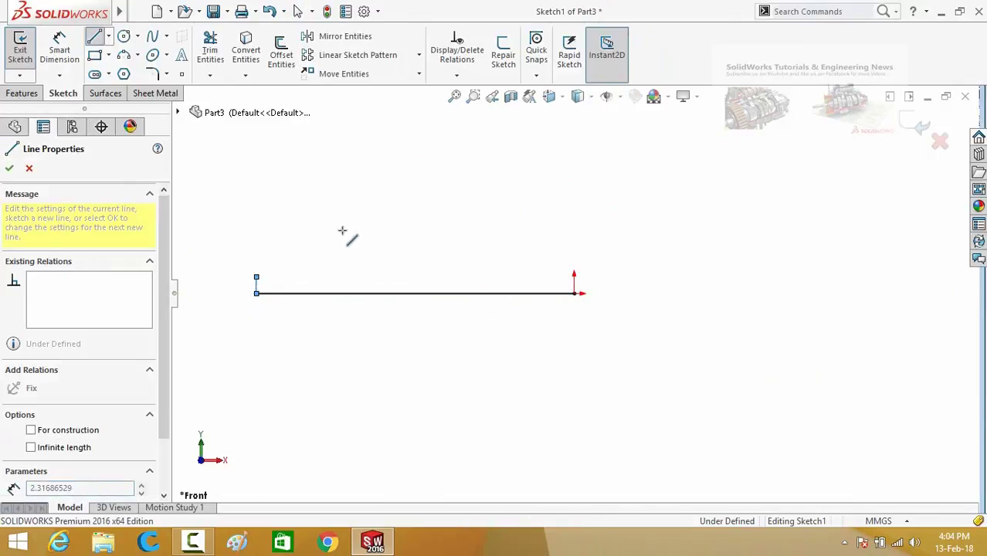
left_click(574, 112)
left_click(574, 294)
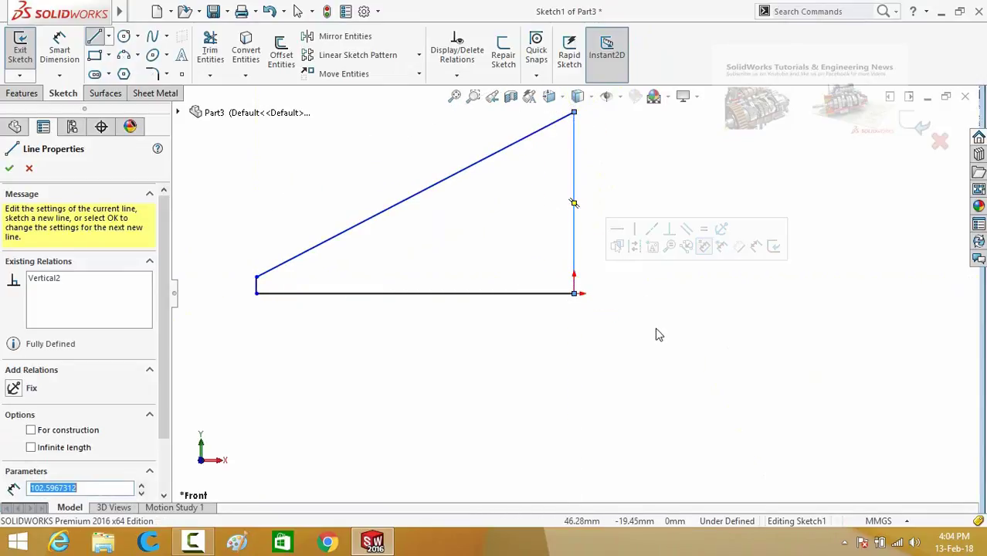
- Dimension the profile's tall vertical side at 50 mm and its horizontal base at 75 mm
right_click_drag(655, 333, 661, 274)
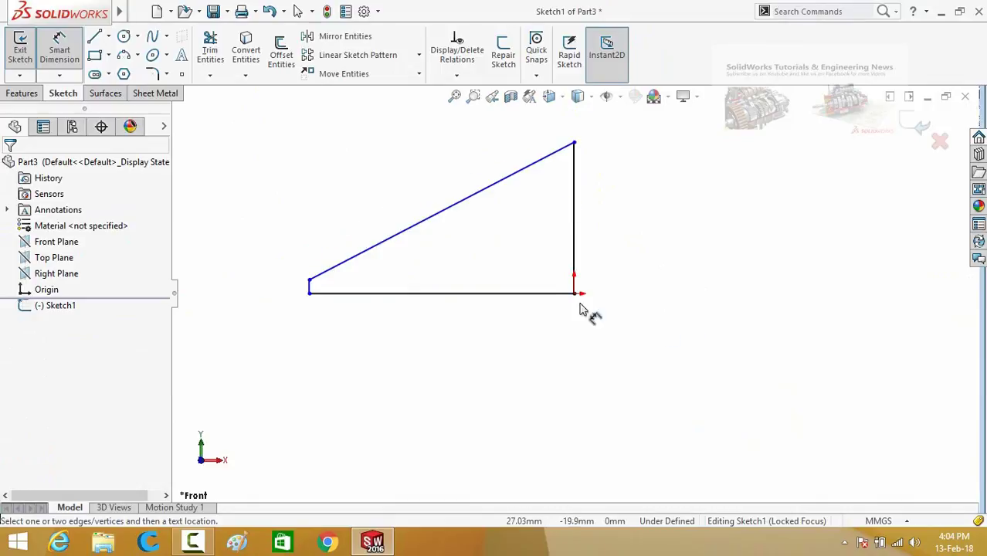
left_click(580, 262)
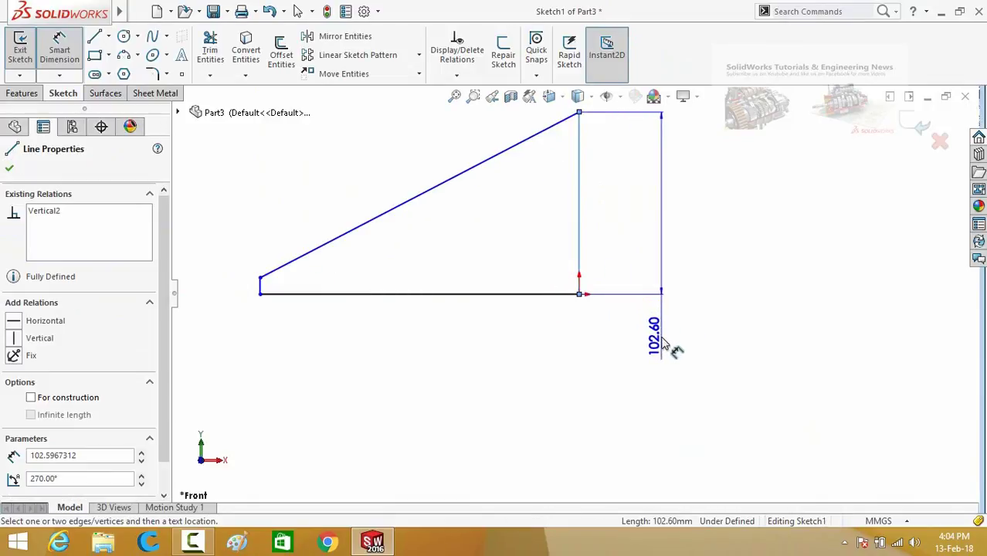
left_click(663, 344)
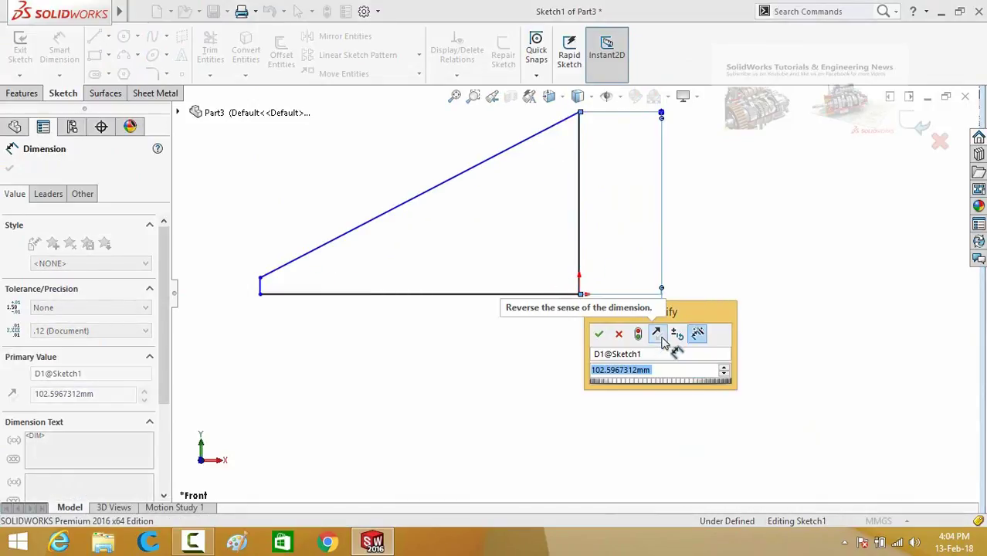
type("50")
key("Return")
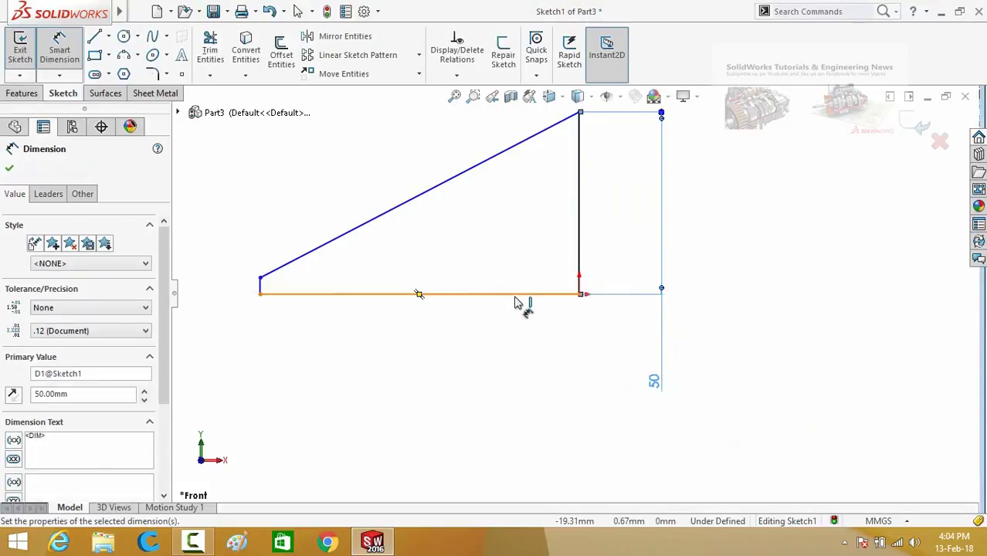
left_click(519, 304)
left_click(452, 400)
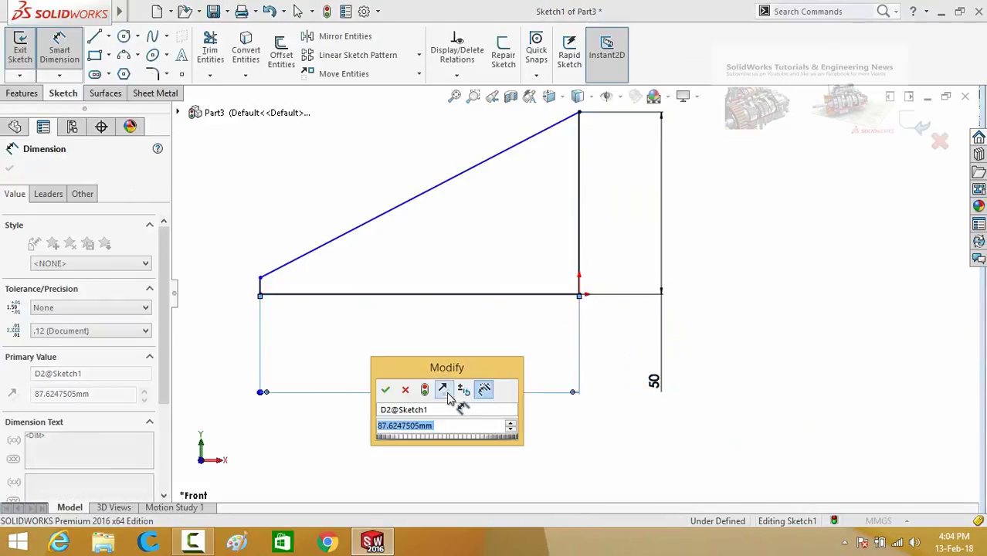
type("75")
key("Return")
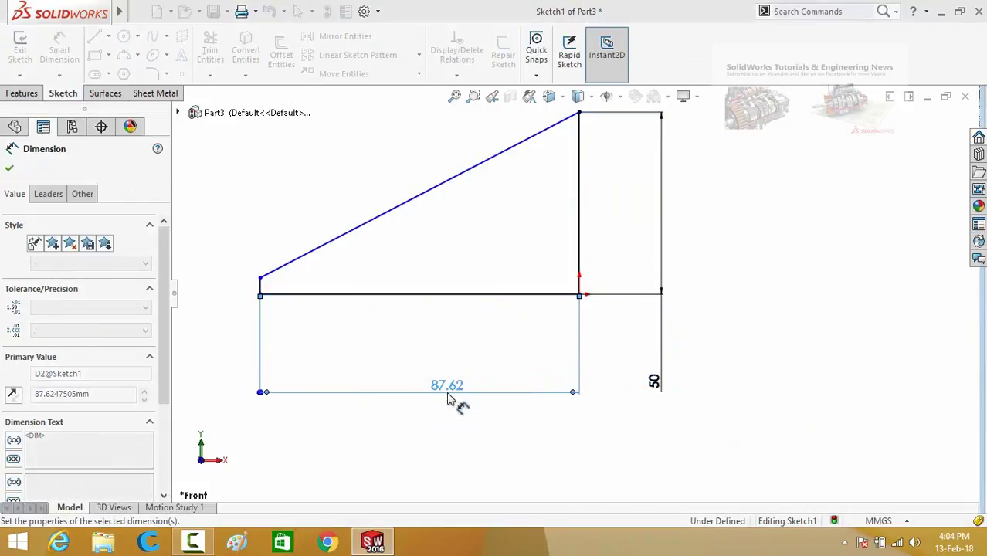
- Dimension the short vertical edge at the narrow end of the profile at 5 mm
scroll(451, 361, "up", 1)
scroll(288, 245, "down", 2)
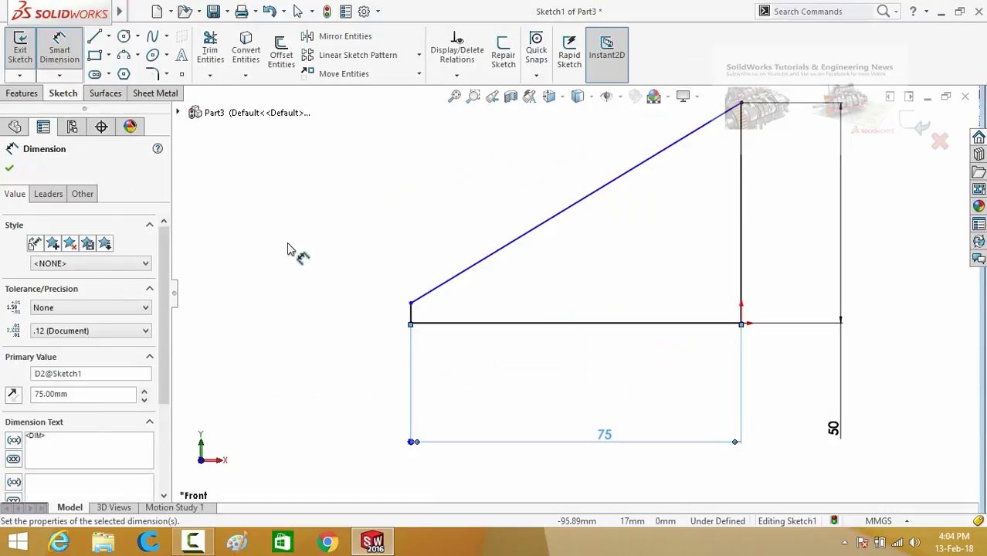
left_click(411, 313)
left_click(325, 382)
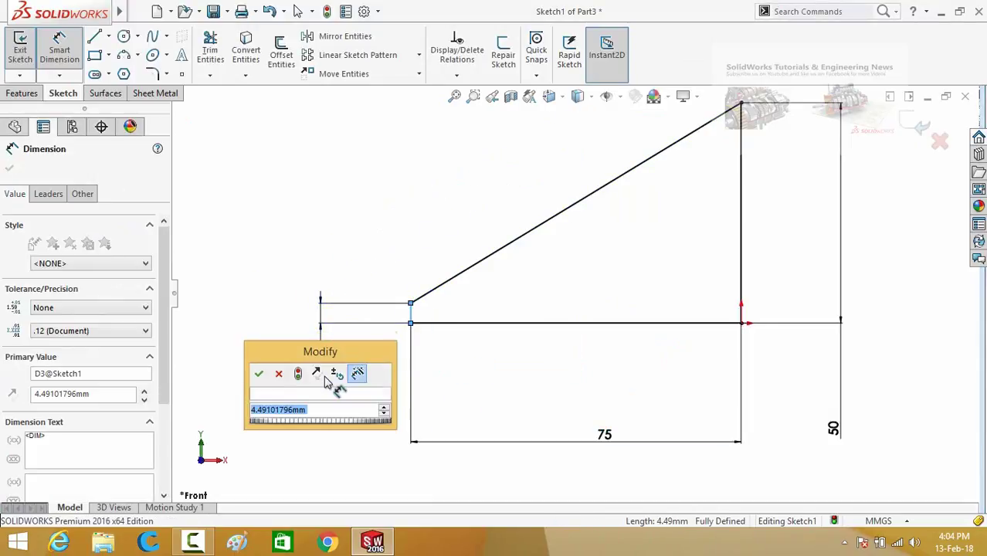
type("5")
left_click(259, 374)
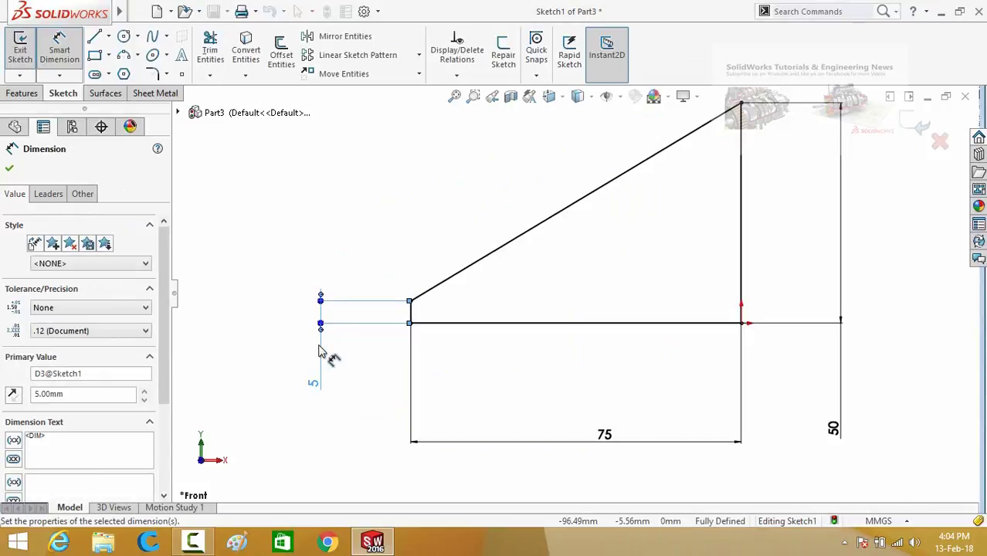
scroll(315, 344, "up", 2)
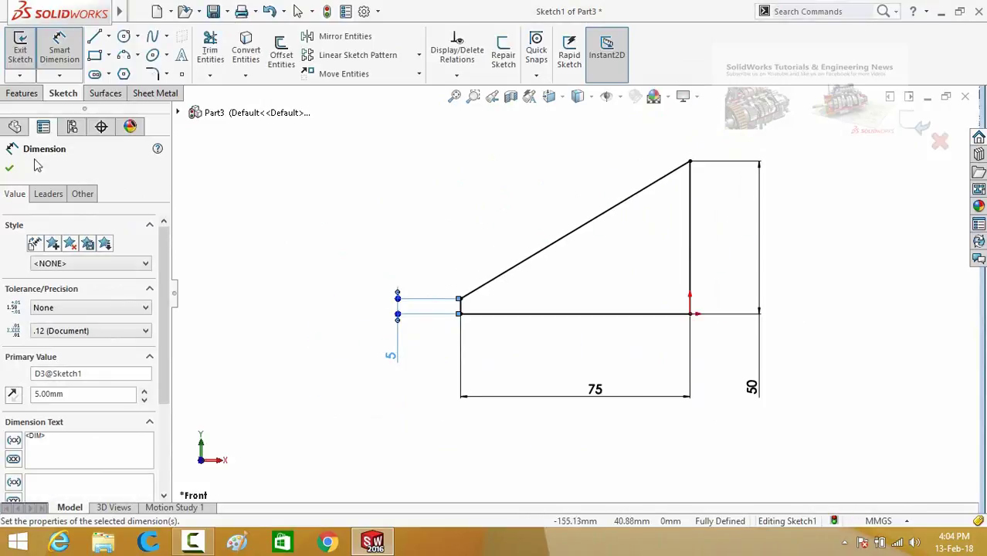
- Revolve the profile 360 degrees about its horizontal base line using Revolved Boss/Base
left_click(22, 94)
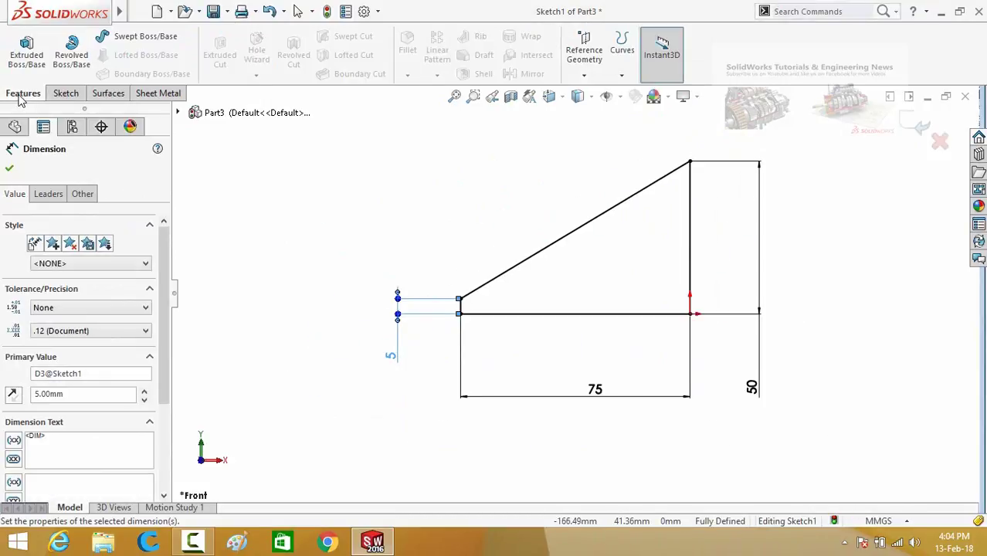
left_click(72, 68)
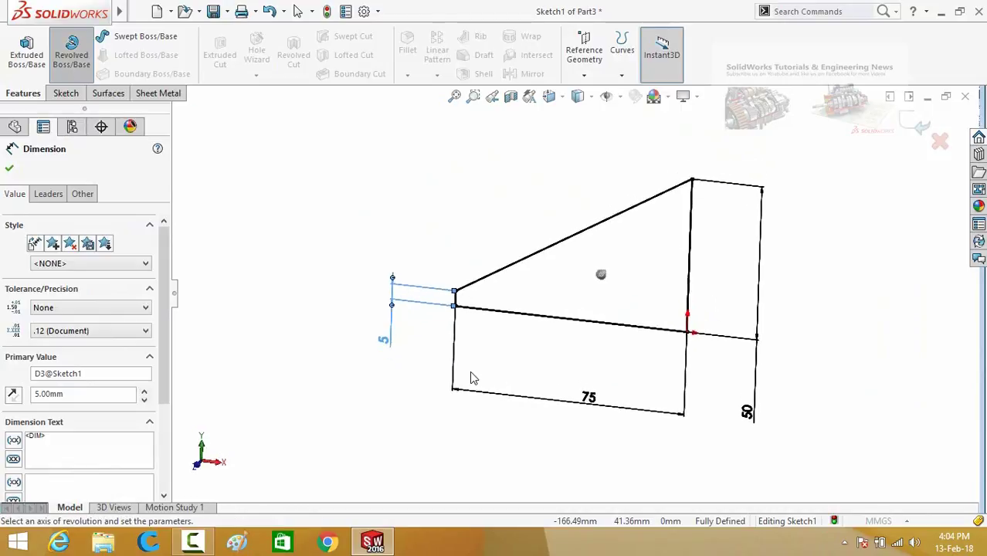
left_click(532, 311)
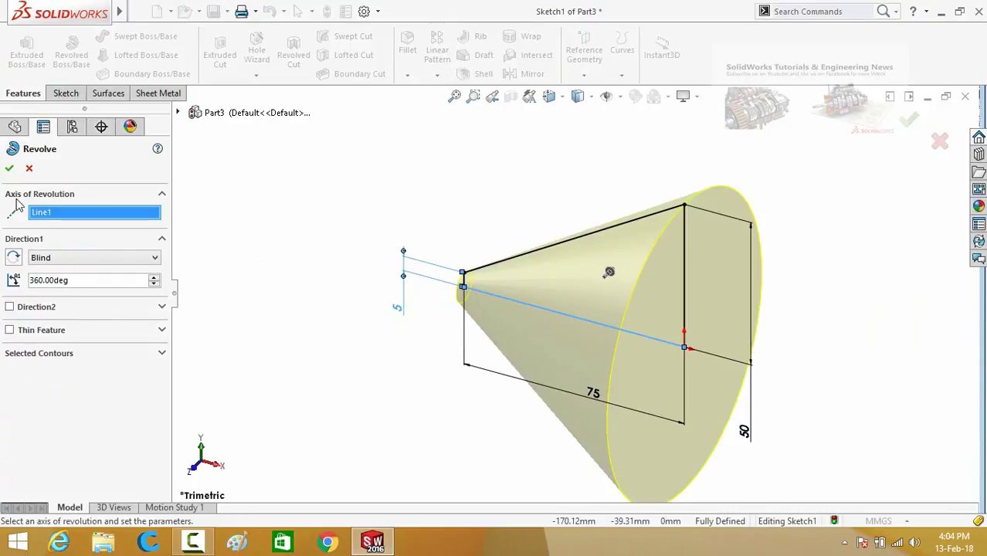
left_click(10, 168)
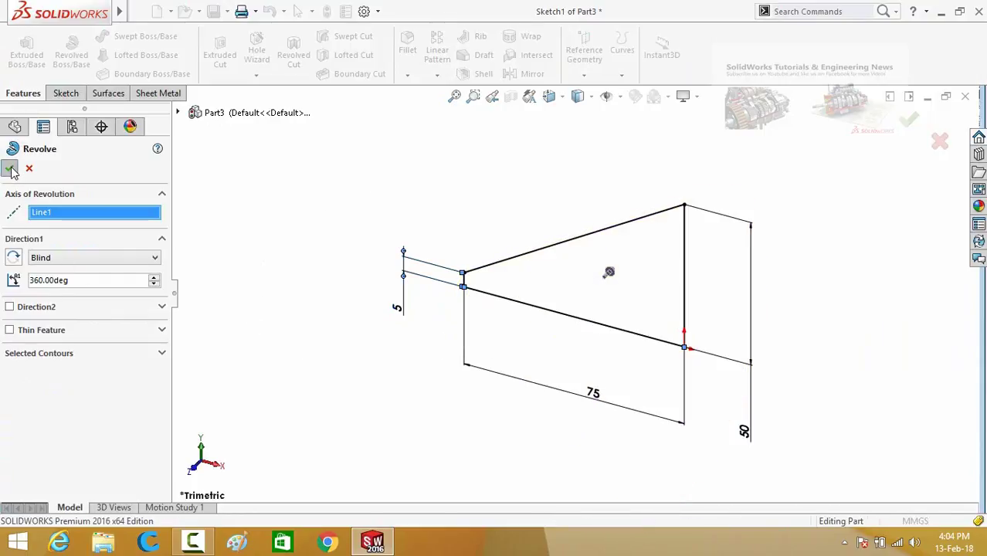
- Start a sketch on the small flat circular face at the narrow end of the cone
mouse_move(418, 311)
middle_mouse_down()
mouse_move(428, 257)
mouse_move(506, 177)
mouse_move(498, 243)
middle_mouse_up()
scroll(496, 278, "down", 2)
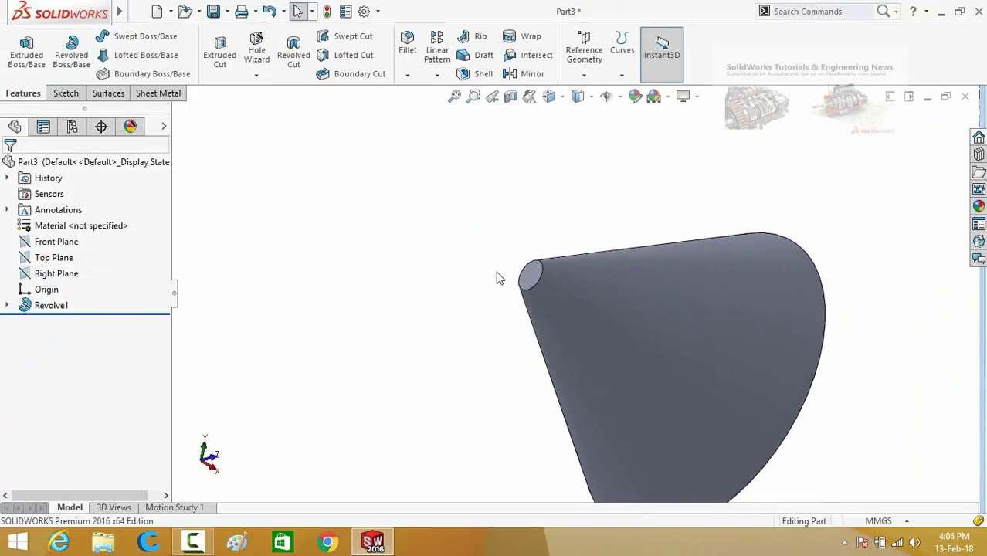
left_click(531, 276)
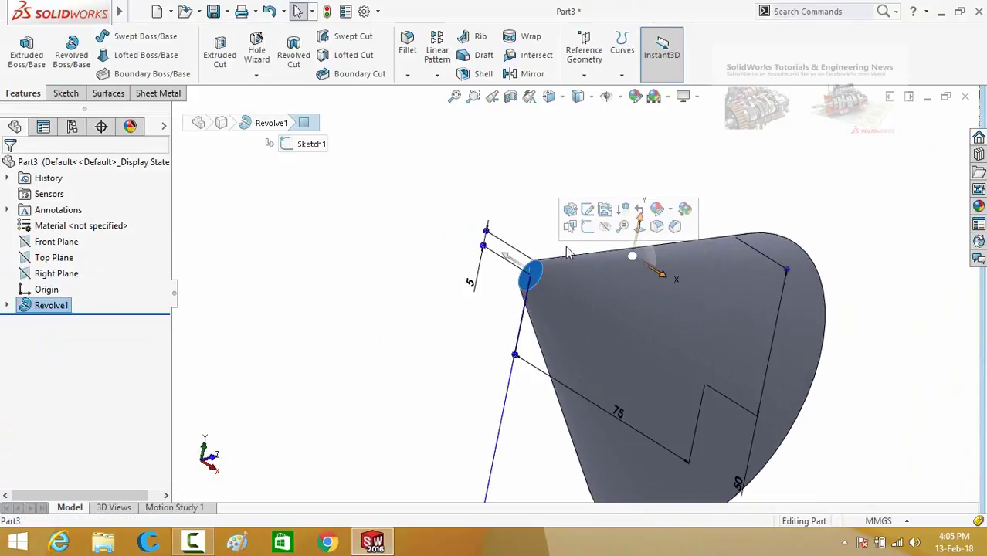
left_click(587, 226)
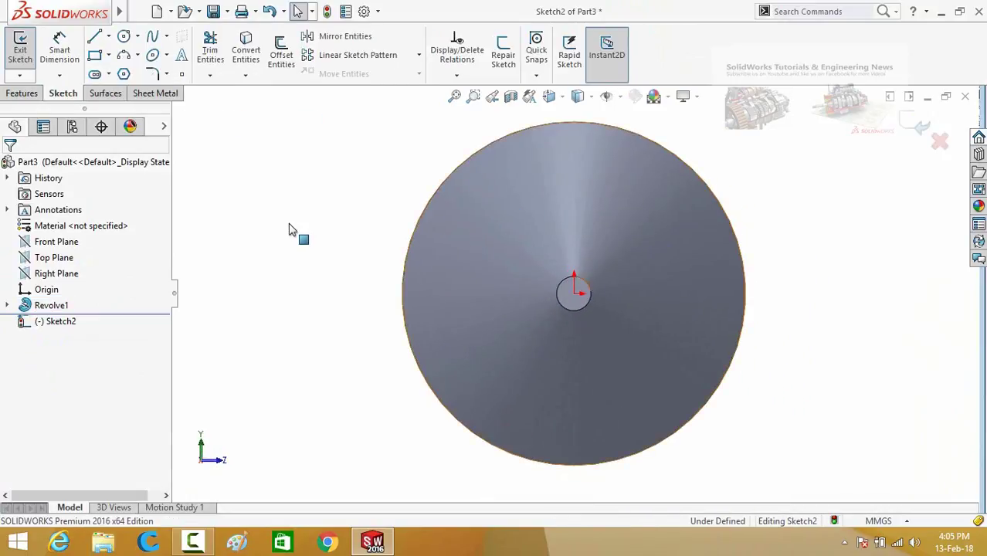
- Draw a circle about 24 mm in diameter centred on the origin of the small end face
scroll(290, 224, "up", 1)
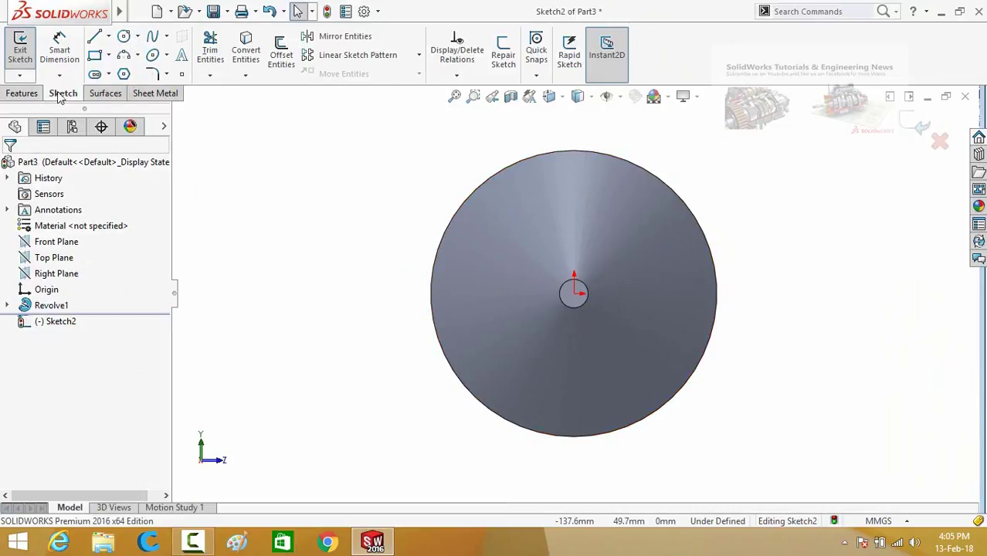
left_click(123, 36)
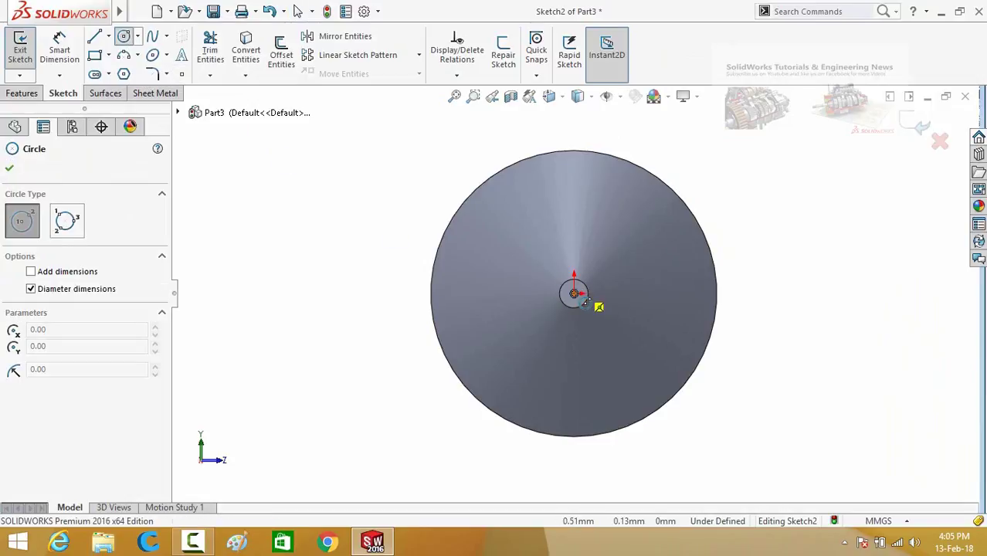
left_click(574, 294)
left_click(572, 328)
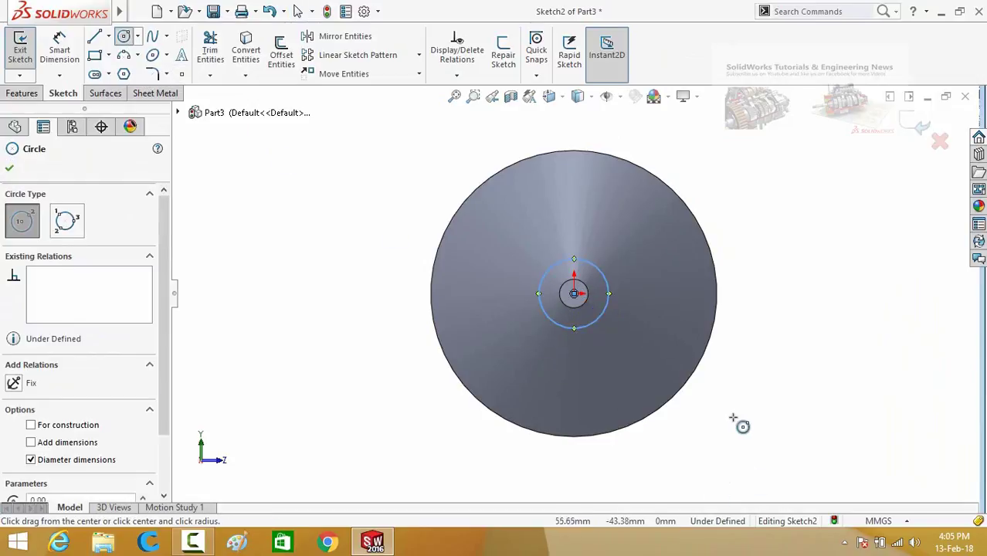
- Dimension the new circle on the cone's narrow end with a 10 mm diameter
right_click_drag(733, 418, 731, 286)
left_click(590, 325)
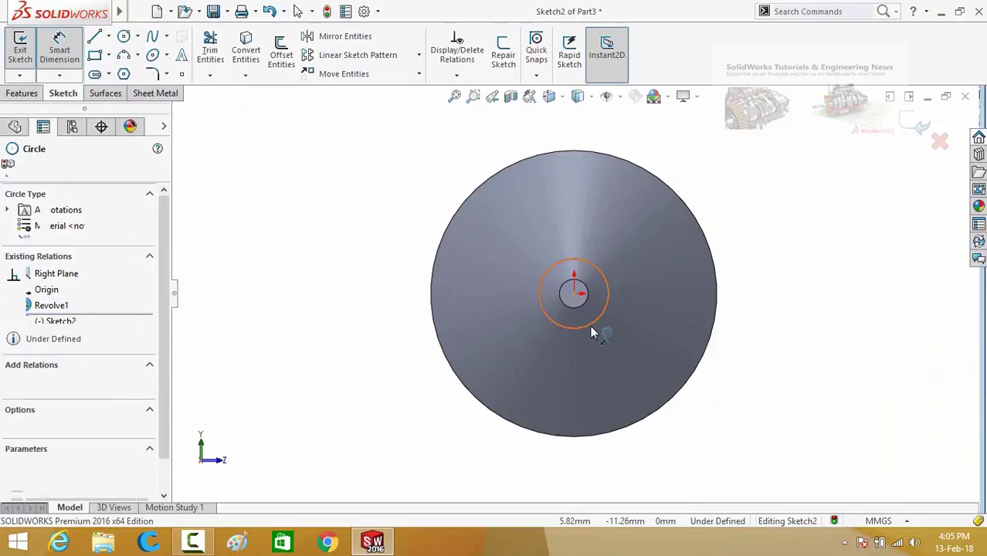
left_click(810, 399)
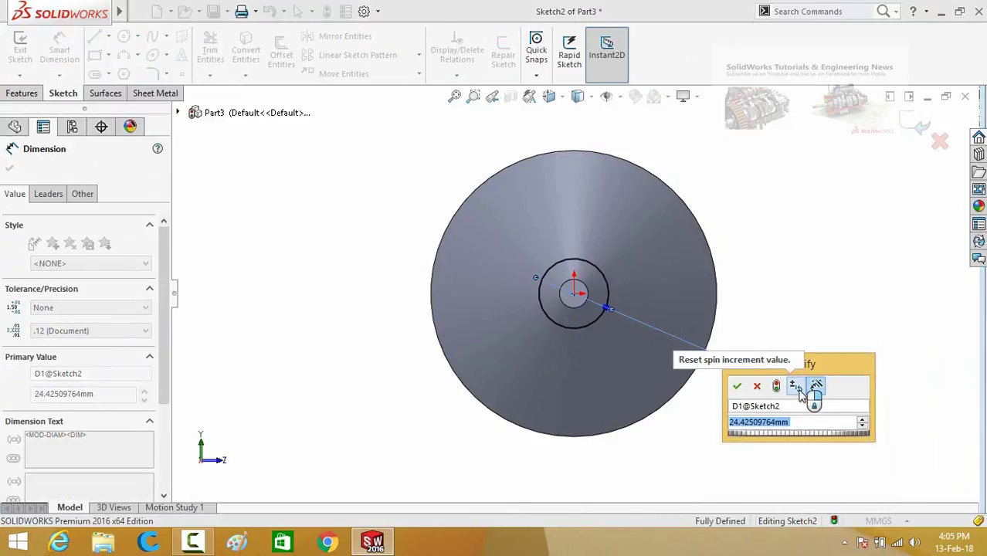
type("10")
key("Return")
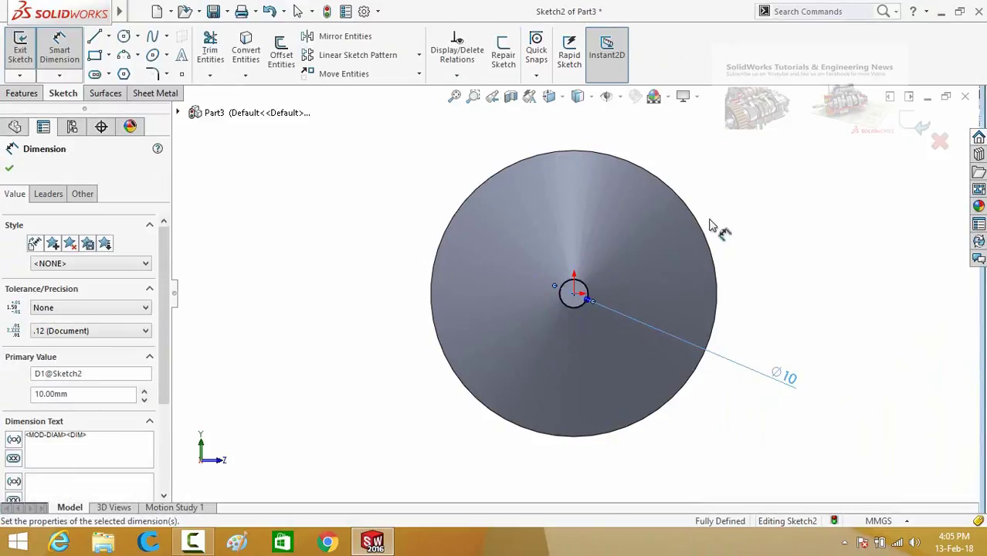
key("Escape")
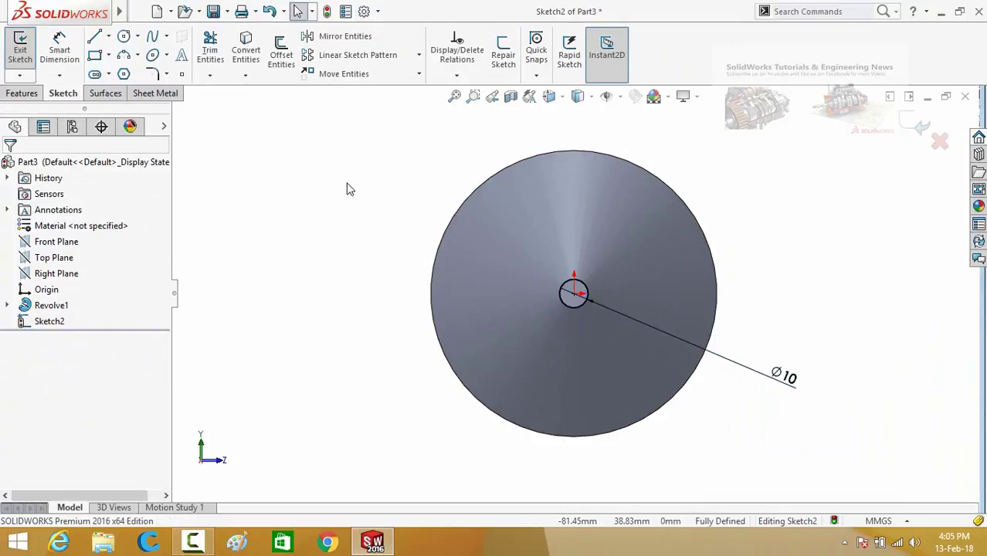
left_click(22, 93)
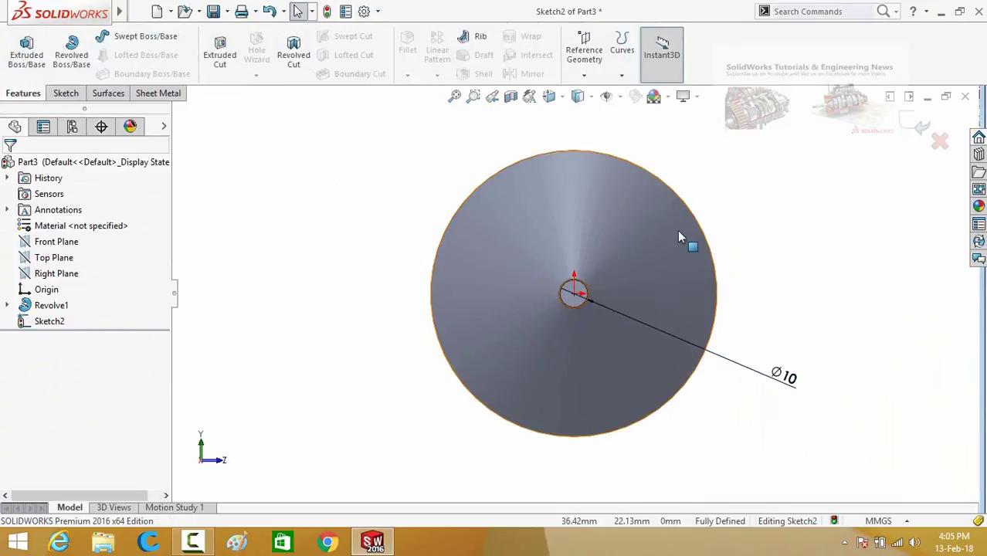
- Start a helix from the 10 mm circle sketch with variable pitch, and set the first region's pitch to 0 mm
left_click(629, 61)
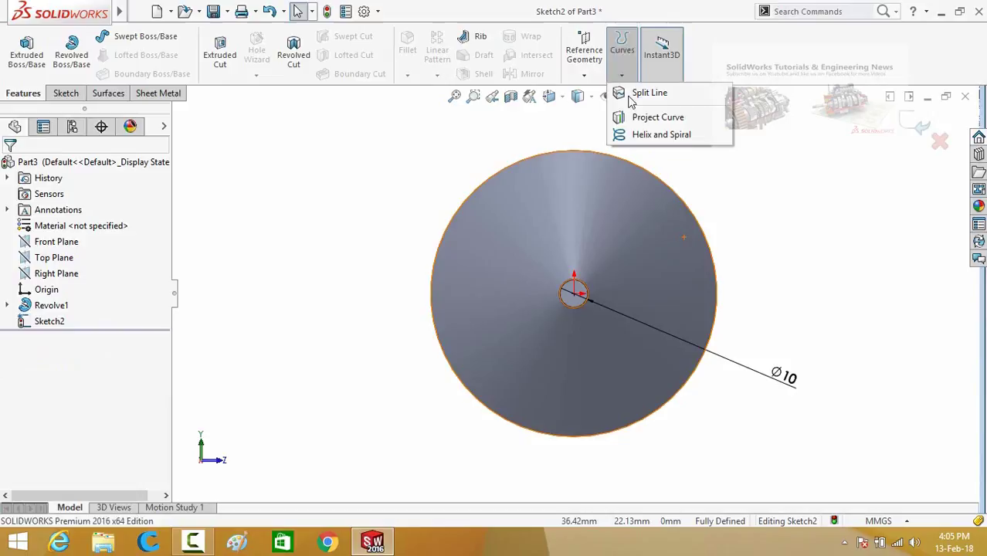
left_click(644, 136)
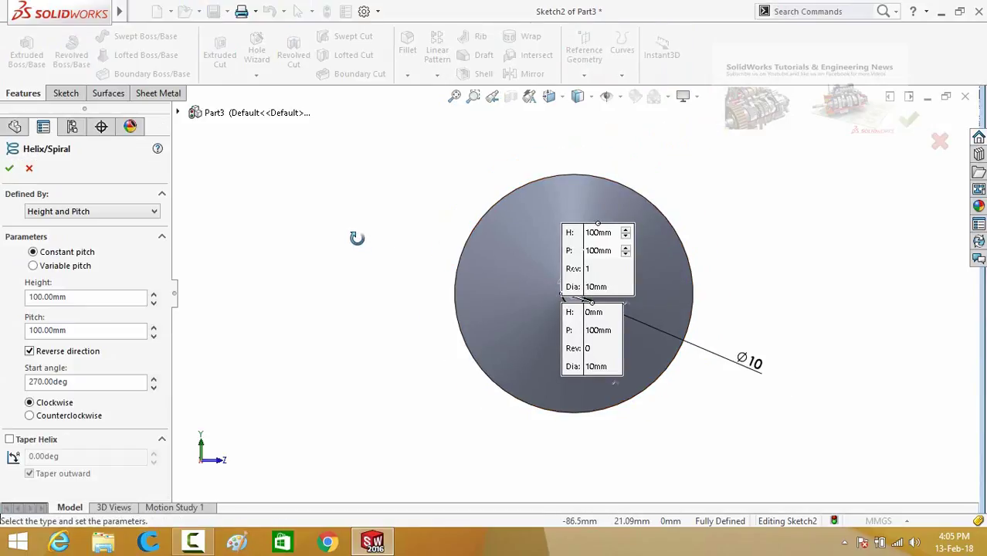
middle_click_drag(357, 238, 285, 269)
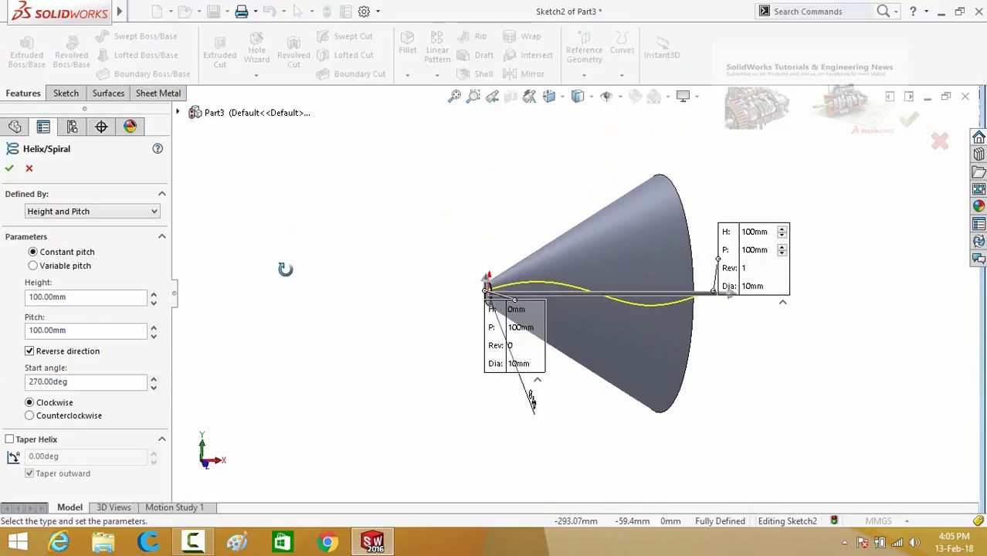
left_click(33, 267)
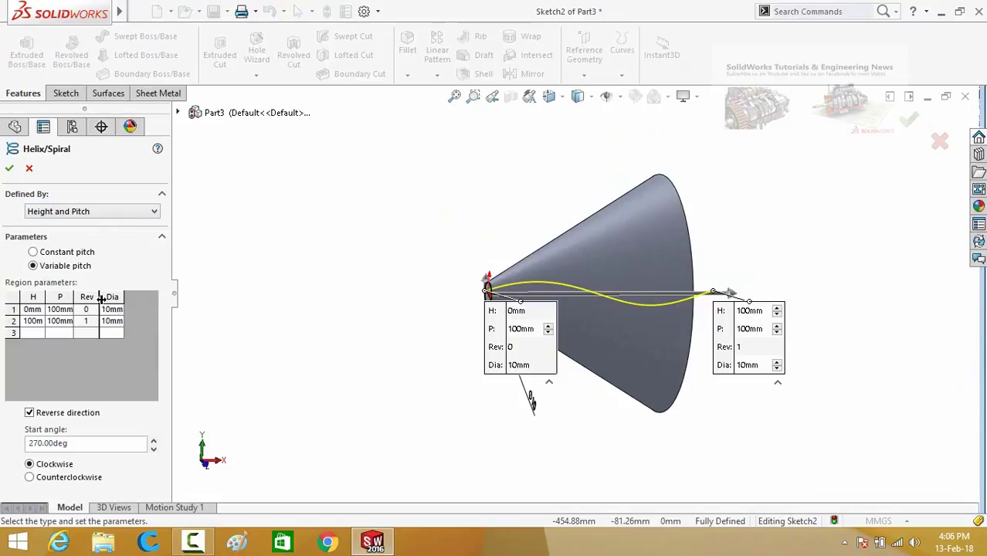
left_click(61, 309)
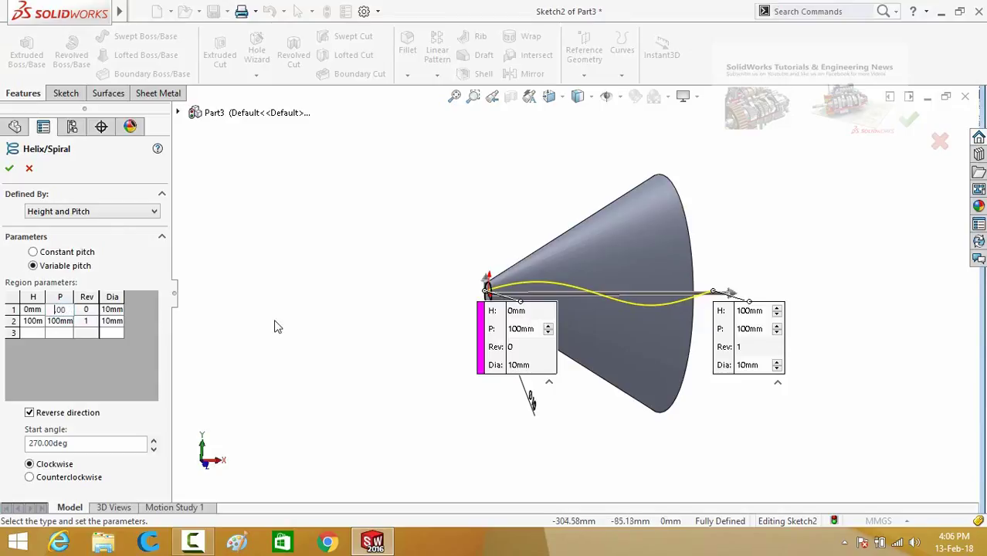
left_click(216, 331)
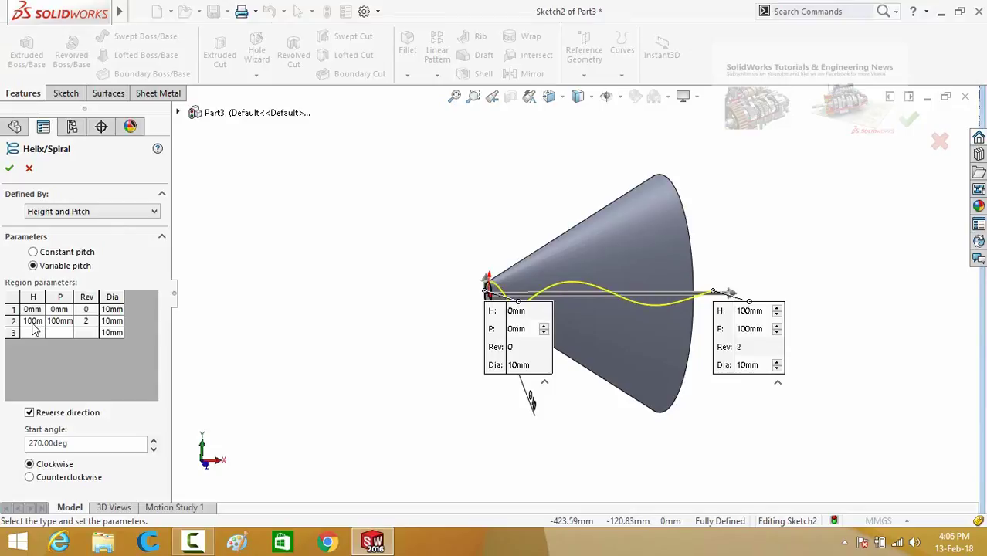
- Set the helix's second region to a 75 mm pitch and a 100 mm diameter
left_click(61, 322)
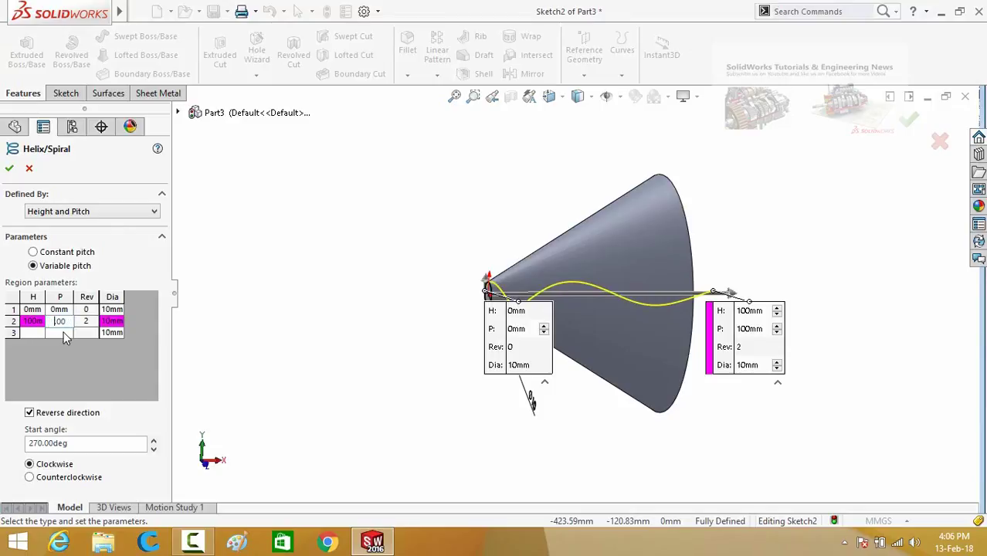
type("75mm")
key("Return")
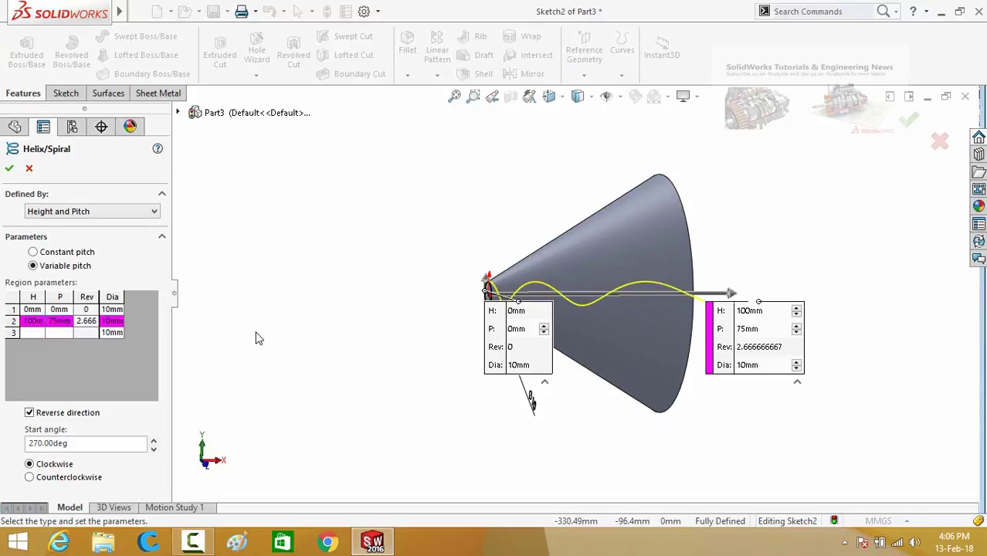
left_click(109, 321)
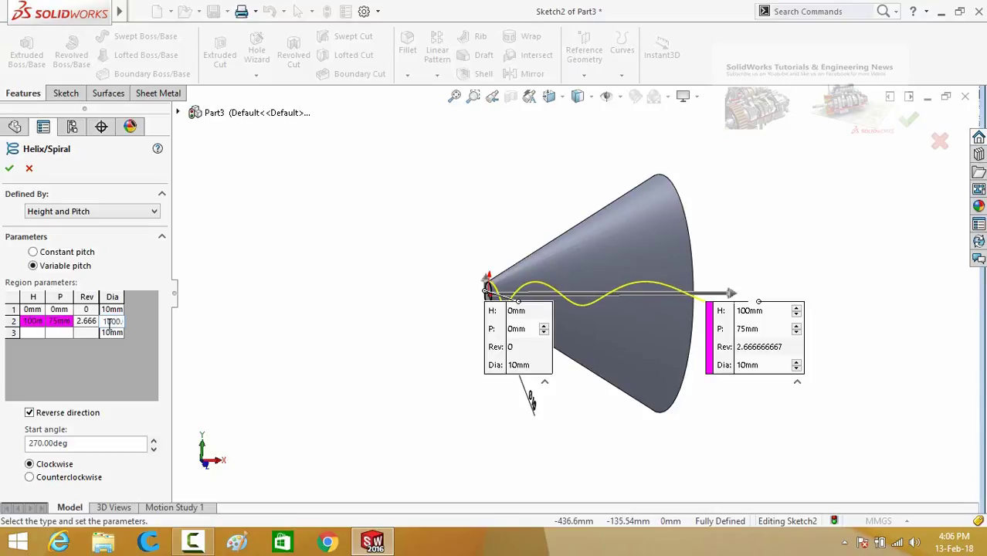
left_click(272, 319)
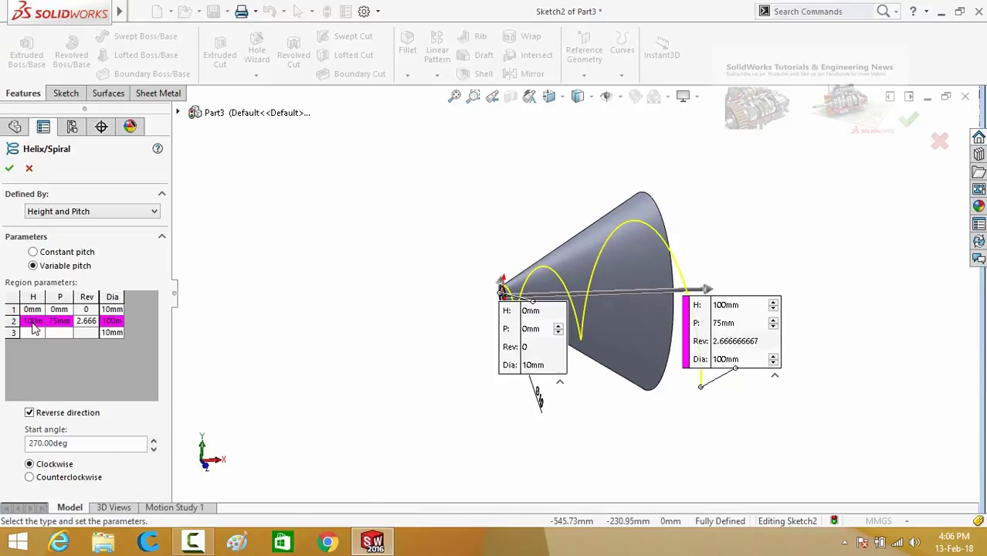
- Set the second region's height to 75 mm and create the tapered helix around the cone
left_click(32, 321)
key("BackSpace")
key("BackSpace")
type("75")
key("Return")
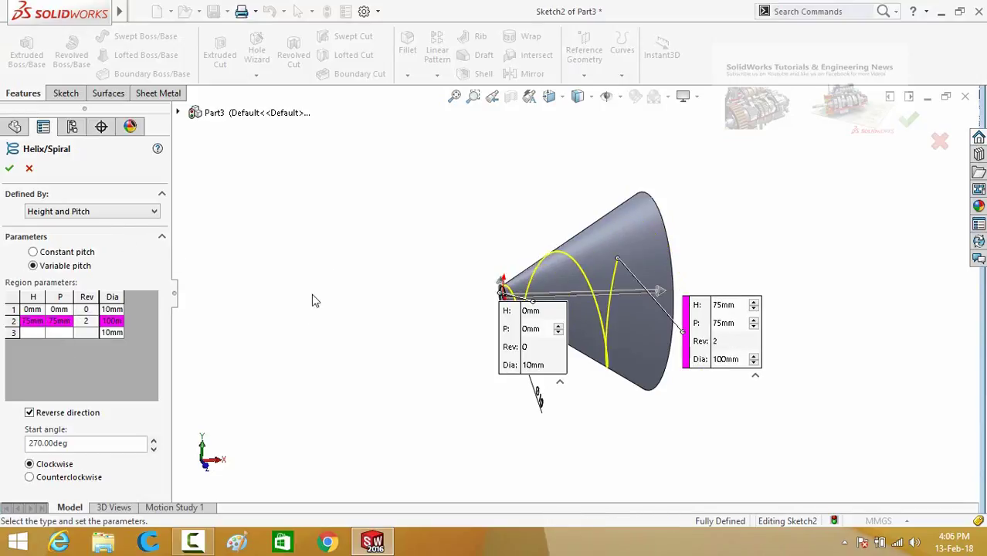
mouse_move(349, 276)
middle_mouse_down()
mouse_move(363, 338)
mouse_move(447, 326)
mouse_move(450, 274)
mouse_move(346, 273)
mouse_move(348, 295)
mouse_move(340, 293)
middle_mouse_up()
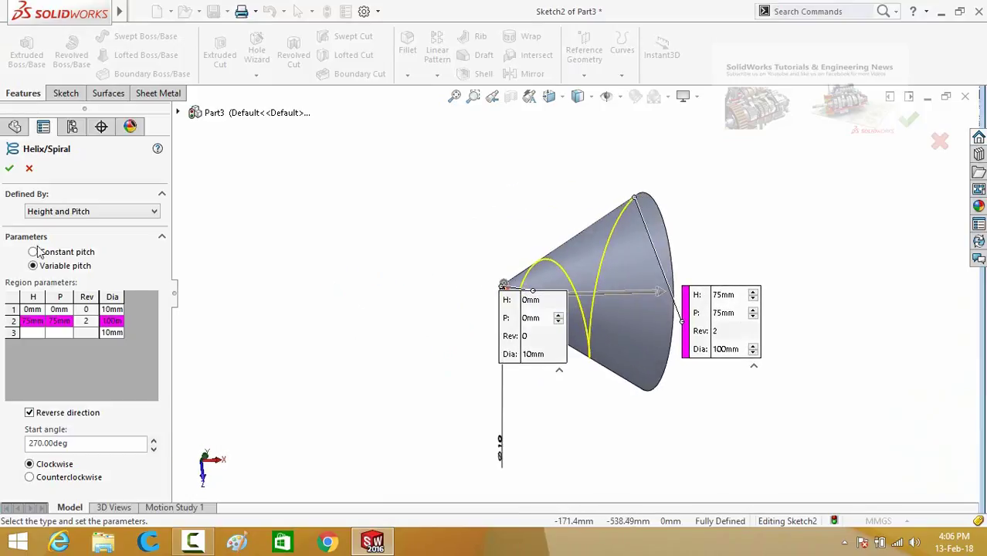
left_click(11, 169)
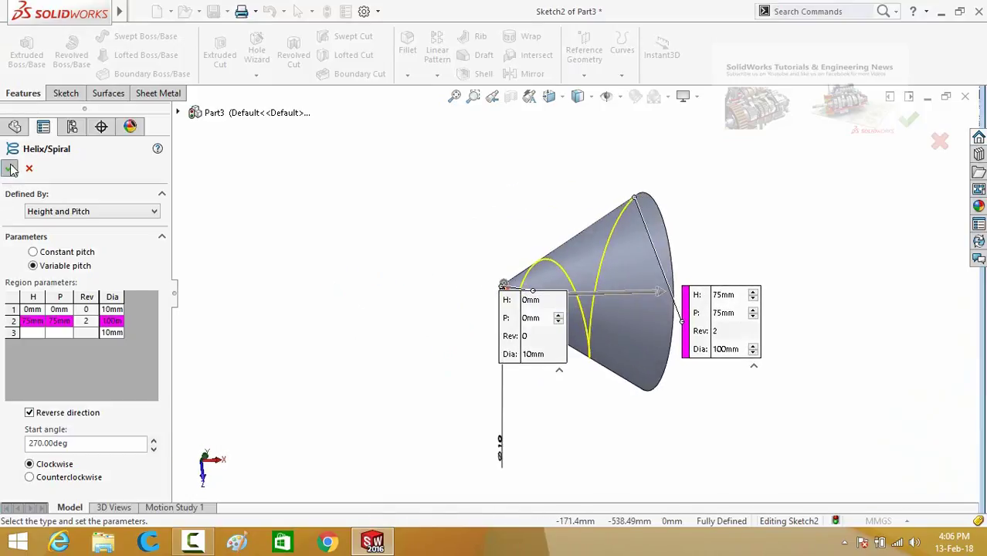
left_click(461, 341)
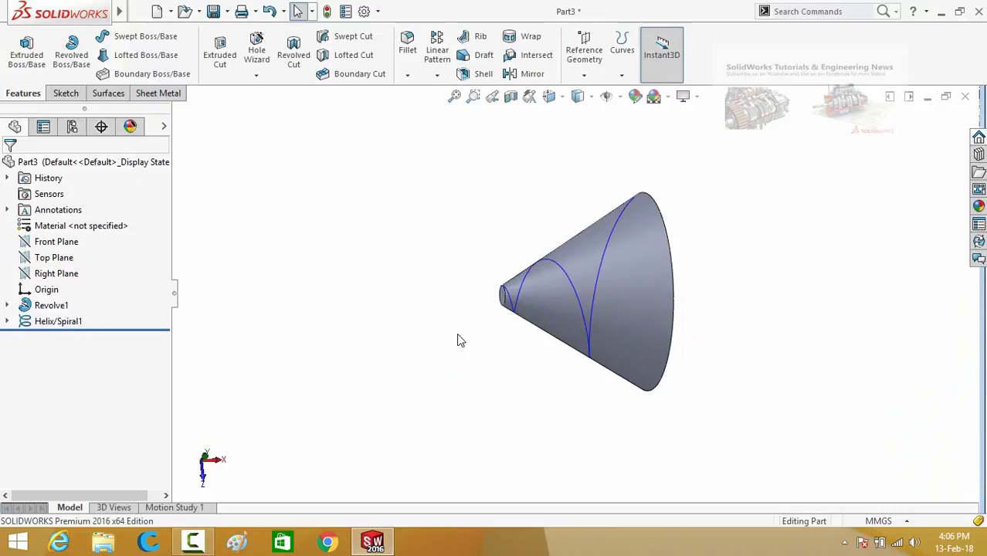
- Create a reference plane perpendicular to the helix and coincident with its start point at the cone's narrow end
middle_click_drag(468, 299, 498, 257)
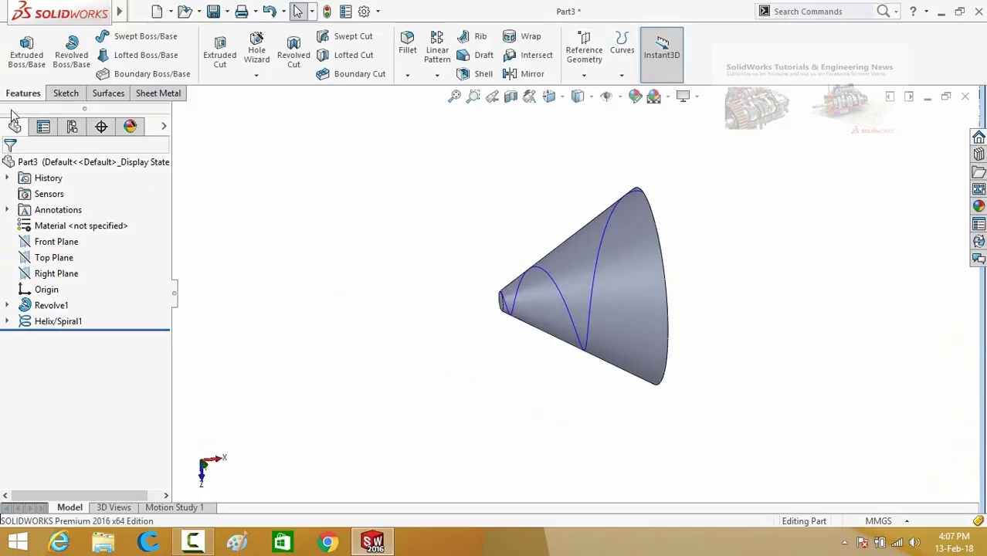
left_click(584, 75)
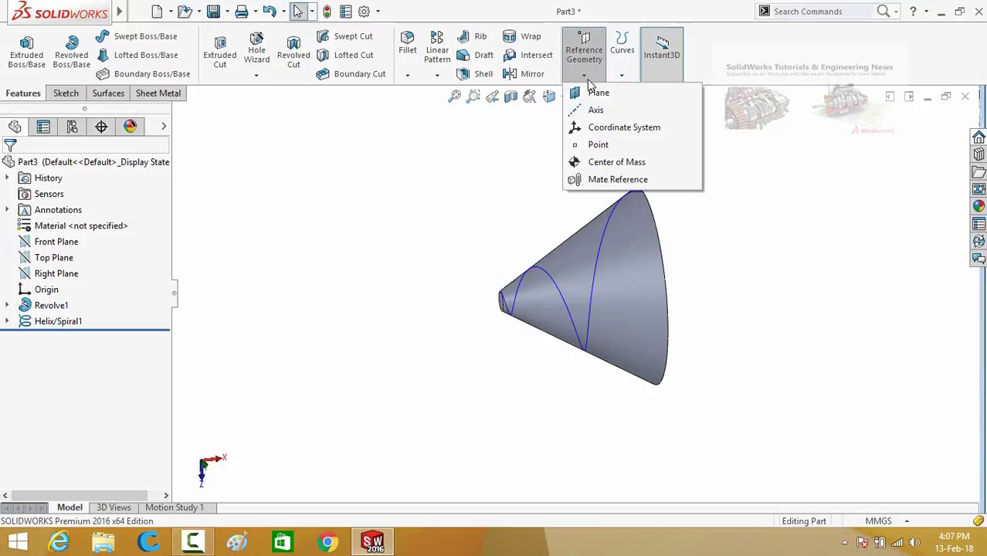
left_click(541, 272)
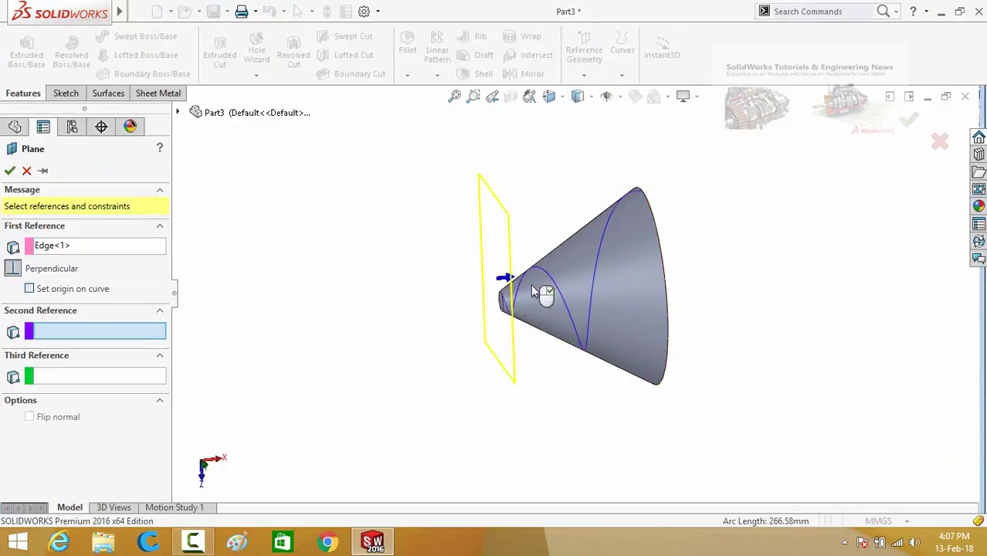
scroll(450, 280, "up", 3)
middle_click_drag(450, 280, 635, 331)
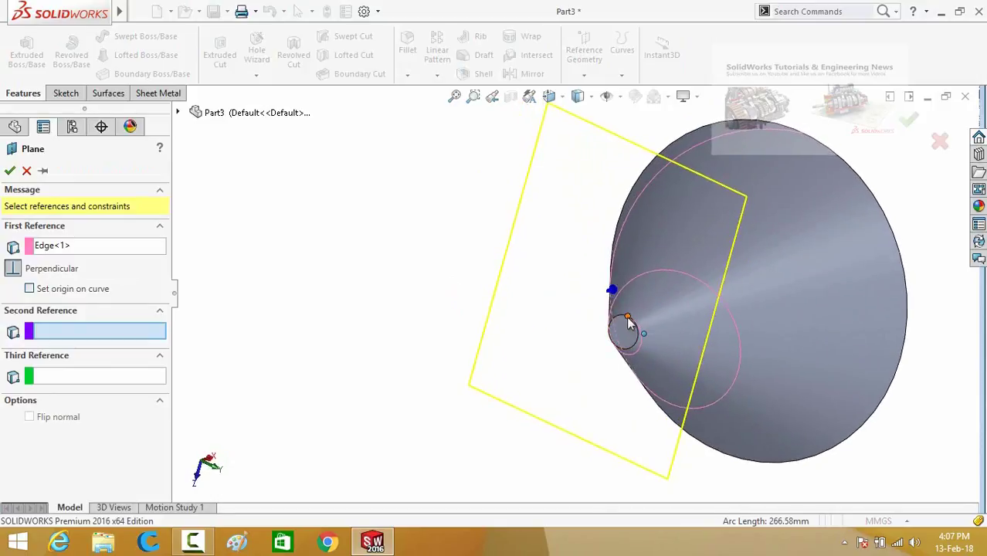
left_click(626, 316)
middle_click_drag(452, 346, 414, 274)
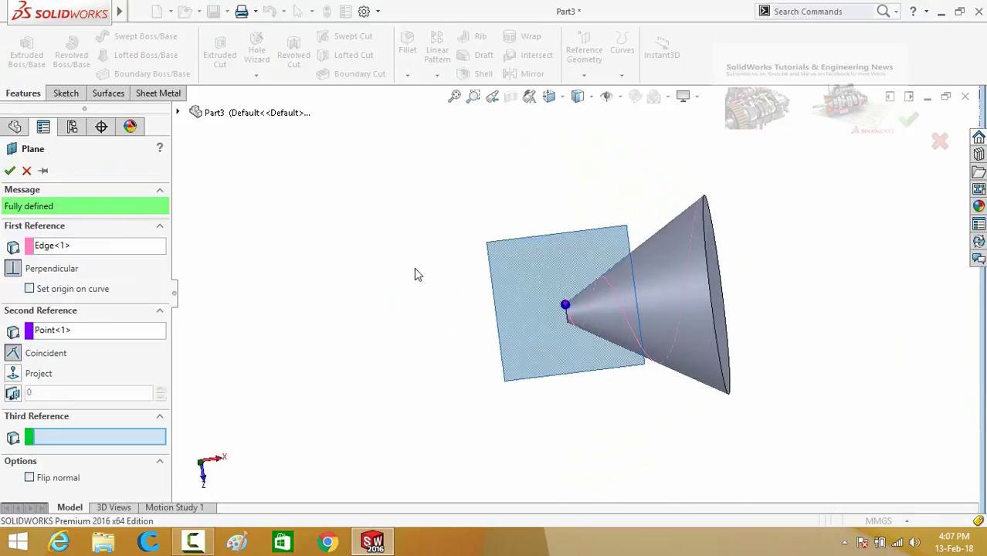
left_click(9, 173)
left_click(435, 319)
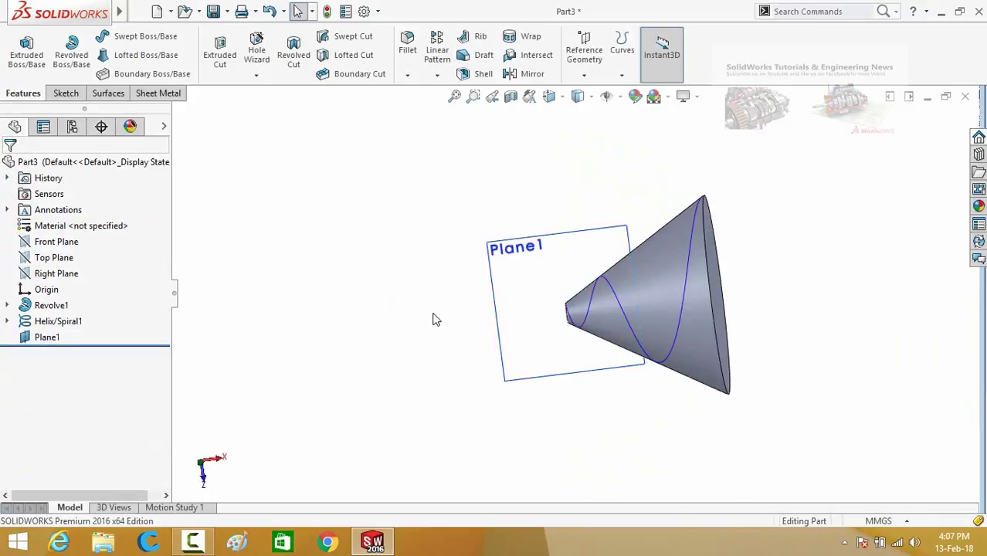
- Start a sketch on the new plane at the helix start, hide the plane and view the sketch face-on
left_click(524, 313)
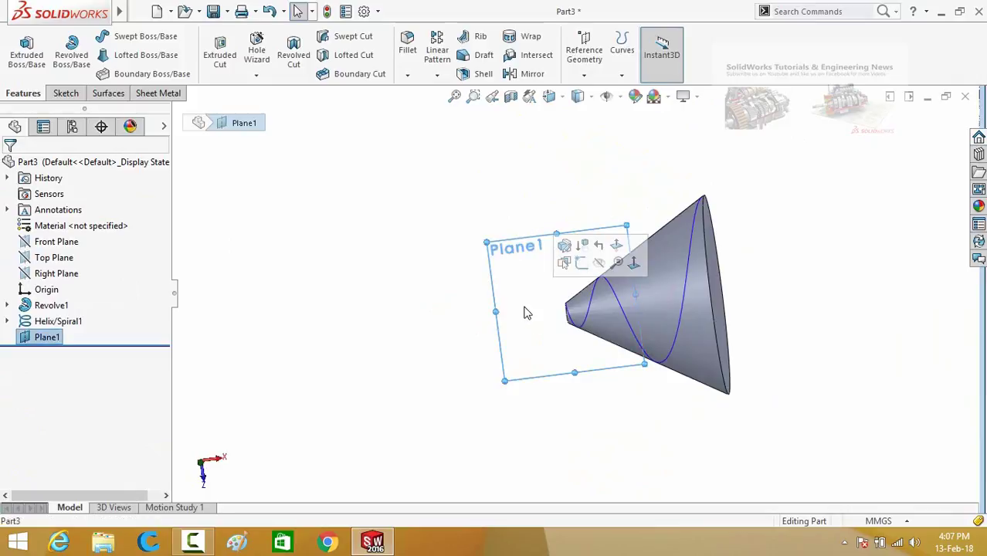
left_click(581, 264)
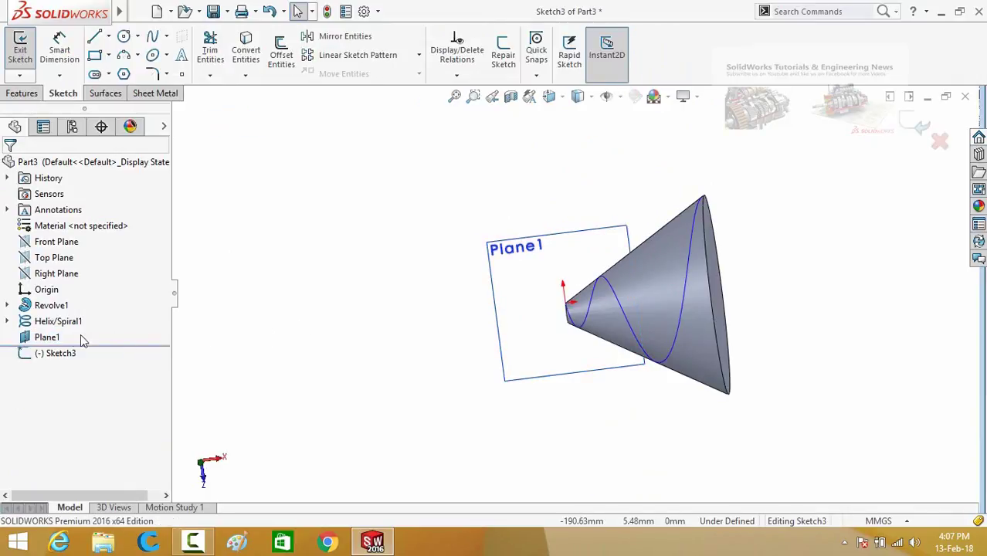
right_click(23, 343)
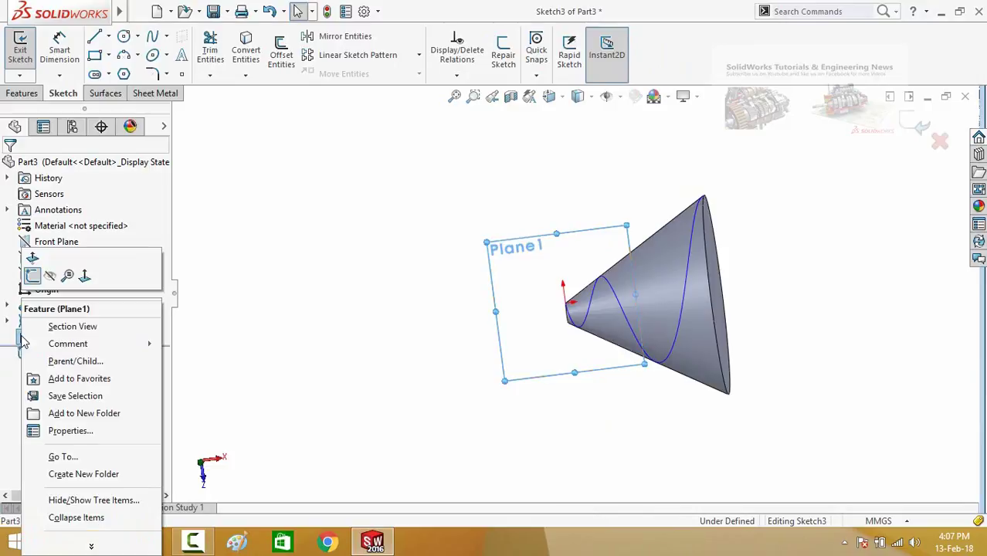
left_click(49, 275)
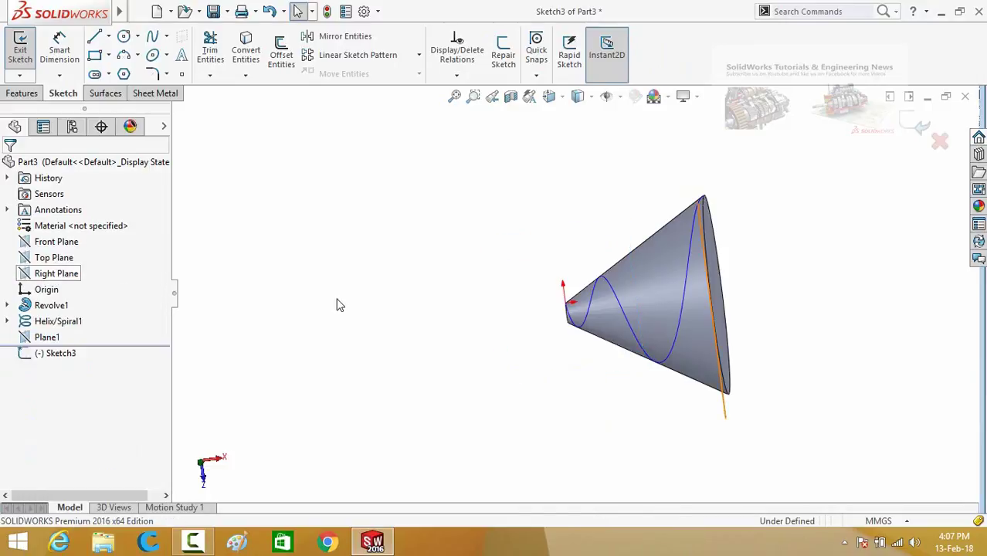
key("ctrl+8")
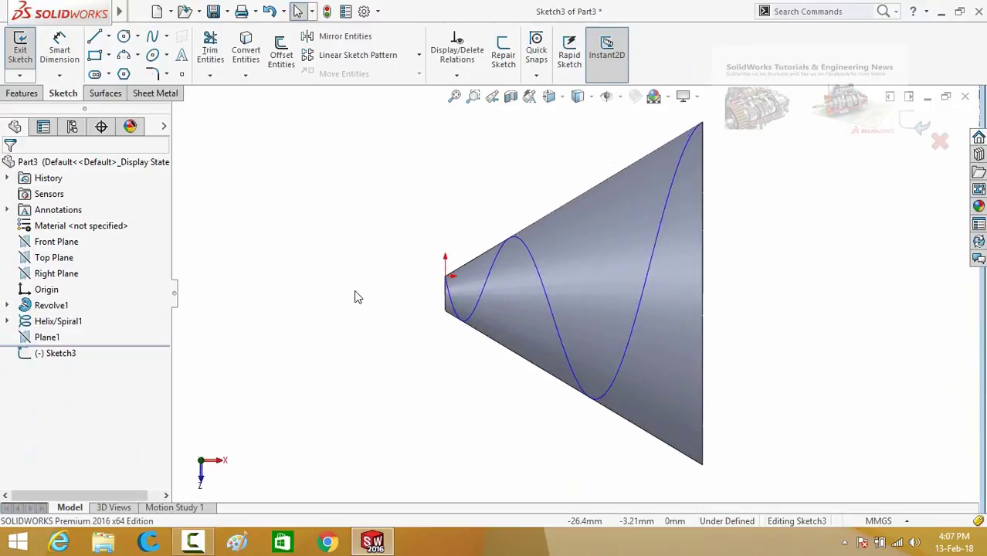
- Sketch a closed slanted four-sided line profile, about 34 mm long and 12 mm wide, overlapping the cone's narrow end
left_click(96, 37)
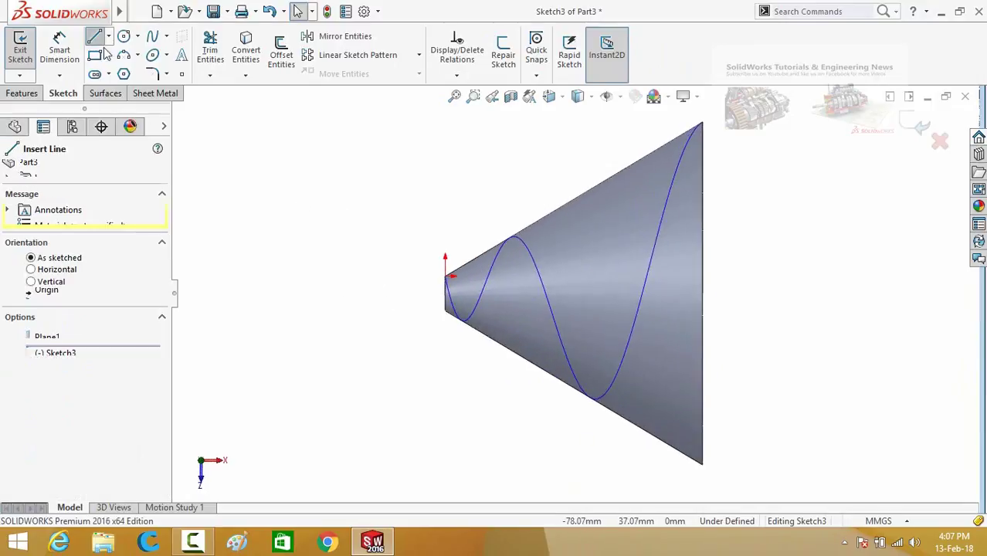
left_click(457, 230)
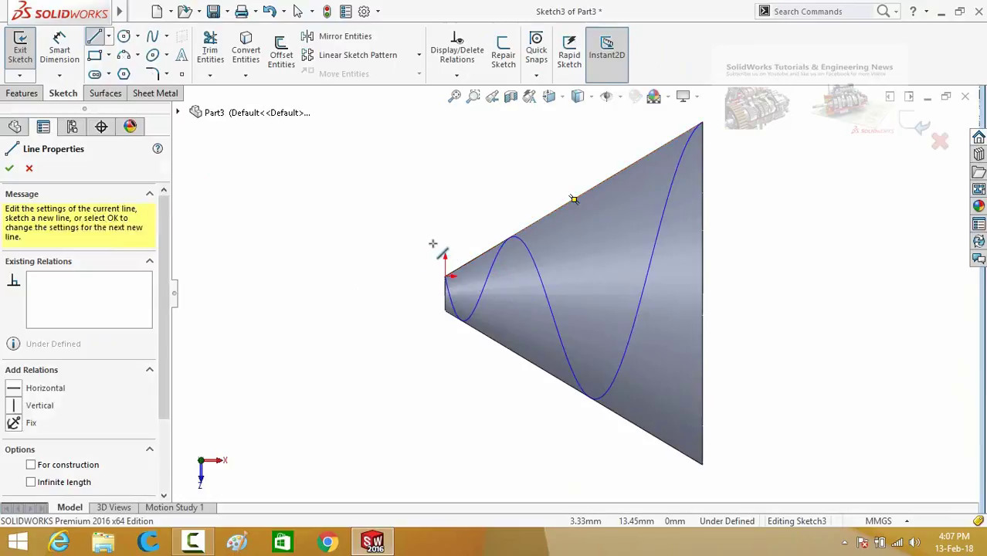
left_click(363, 286)
left_click(379, 315)
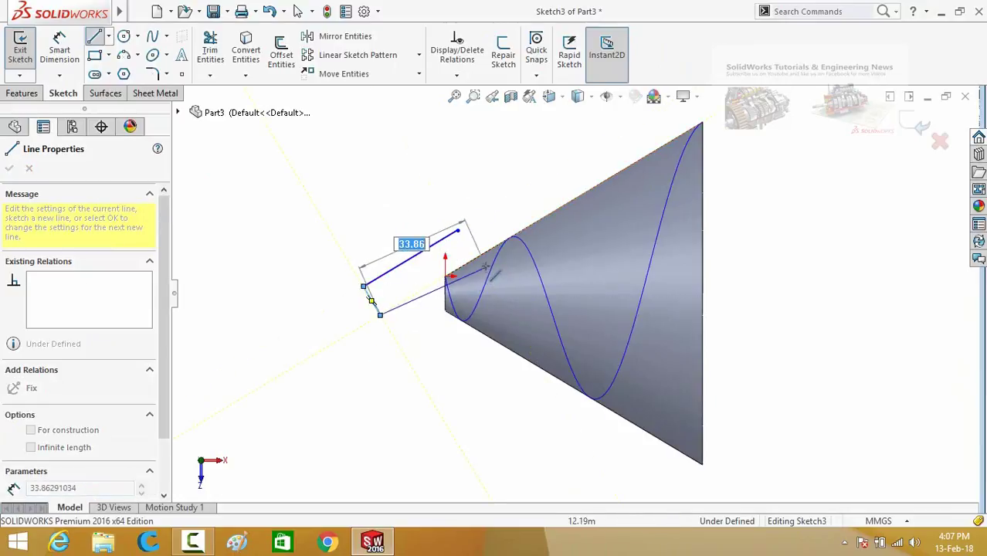
left_click(479, 266)
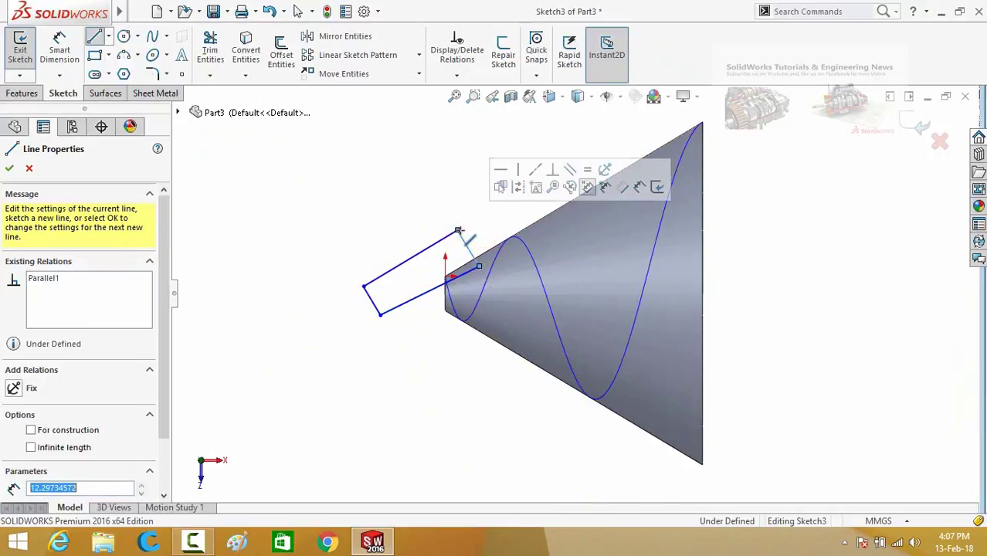
key("Escape")
key("Escape")
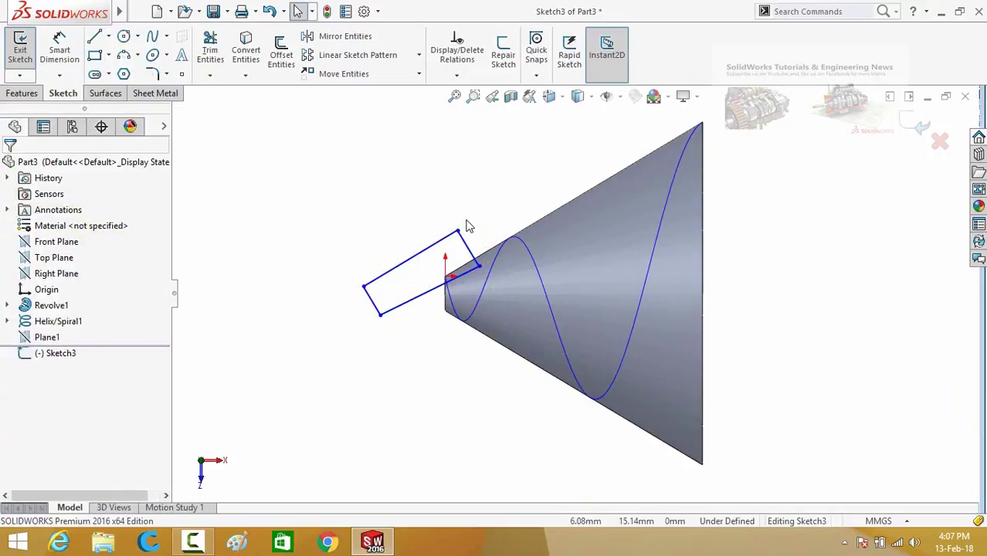
- Make the profile's outer long side perpendicular to the short side nearest the cone, and parallel to the opposite long side
left_click_drag(466, 207, 448, 251)
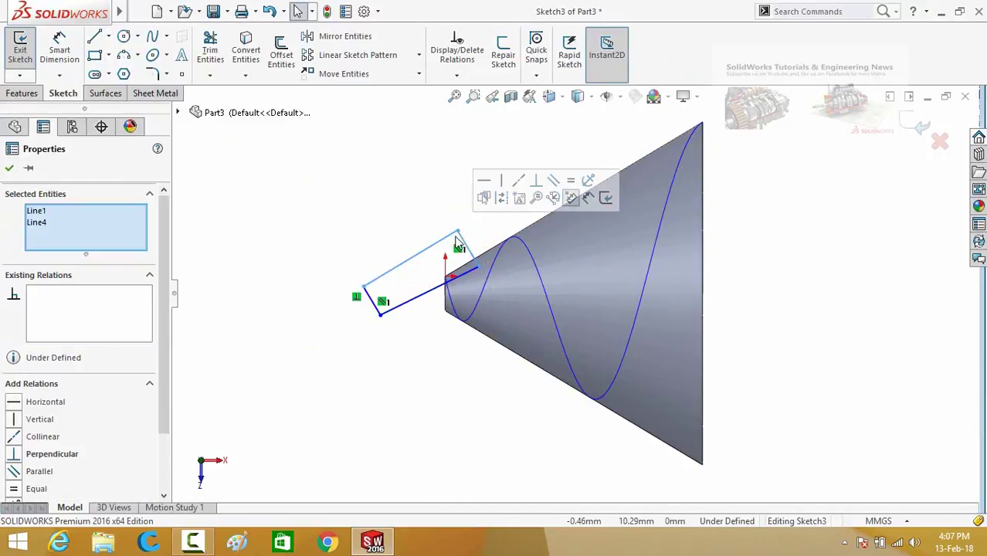
left_click(530, 199)
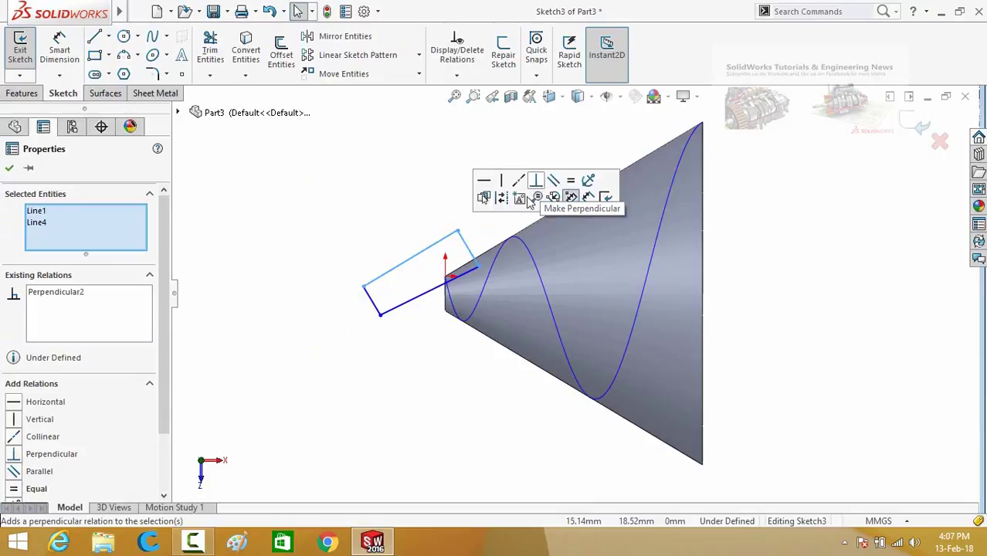
left_click(418, 330)
left_click_drag(421, 228, 395, 346)
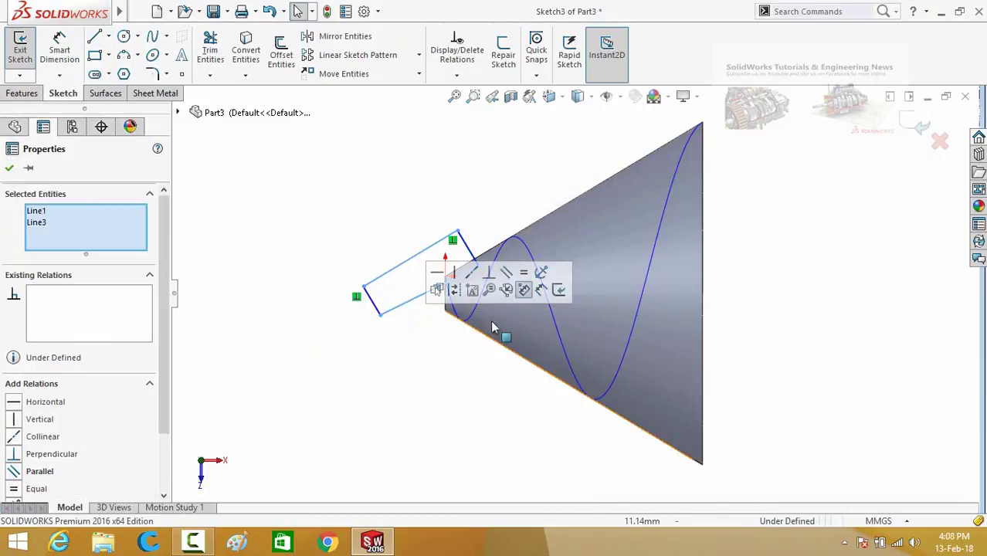
left_click(506, 273)
left_click(437, 348)
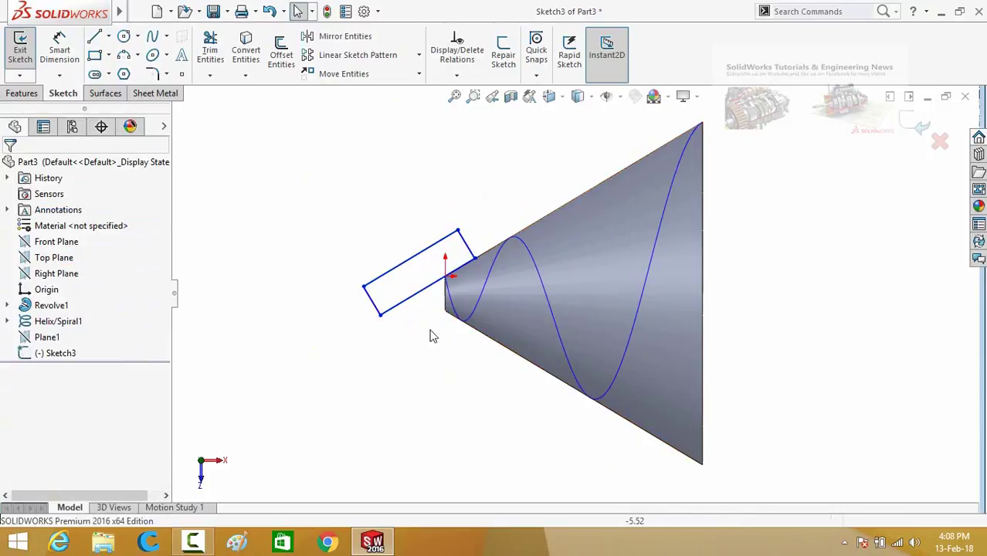
- Move the profile's inner long side slightly deeper into the cone, past the sketch origin
scroll(433, 328, "down", 2)
left_click_drag(441, 269, 450, 291)
scroll(414, 253, "down", 2)
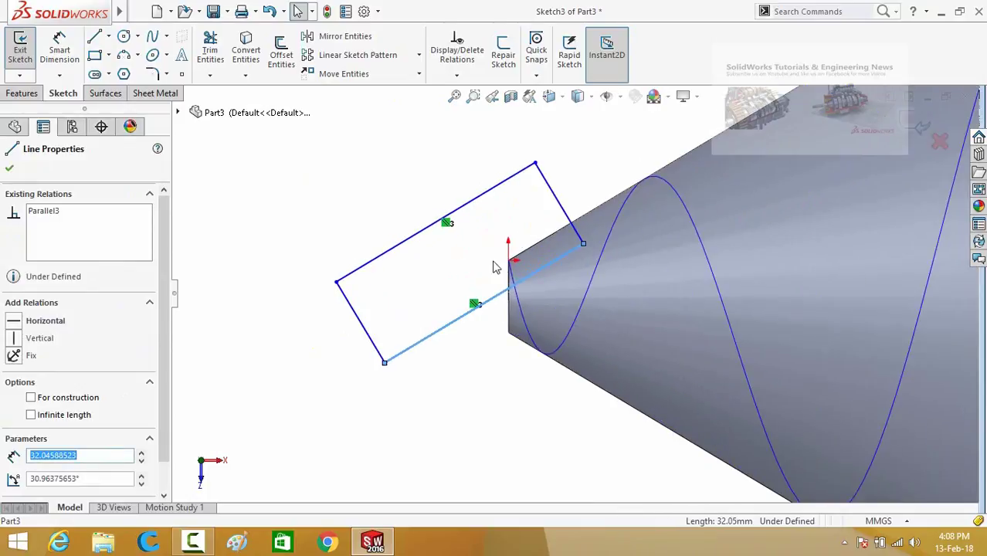
- Make the profile's inner long side parallel to the cone's silhouette edge
left_click(521, 230)
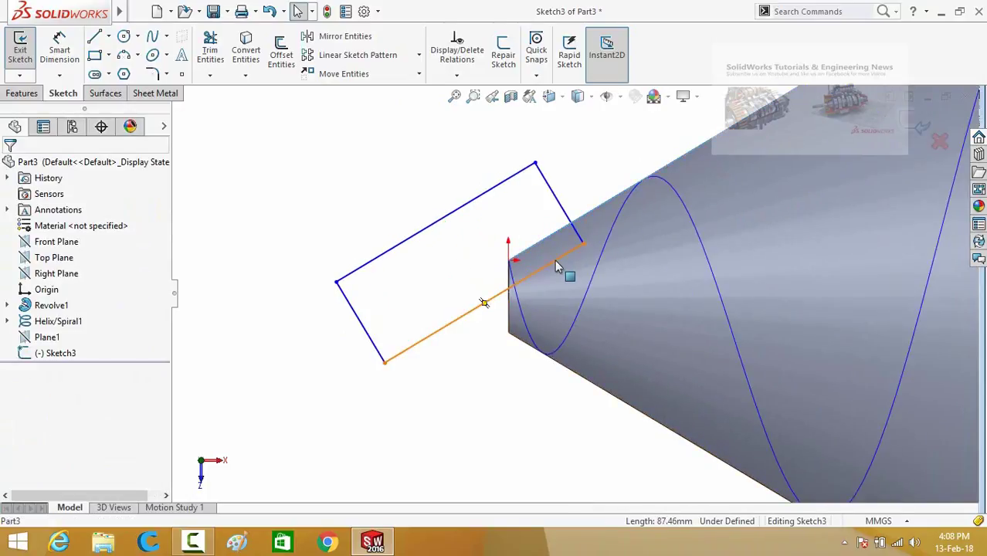
left_click(555, 260, "ctrl")
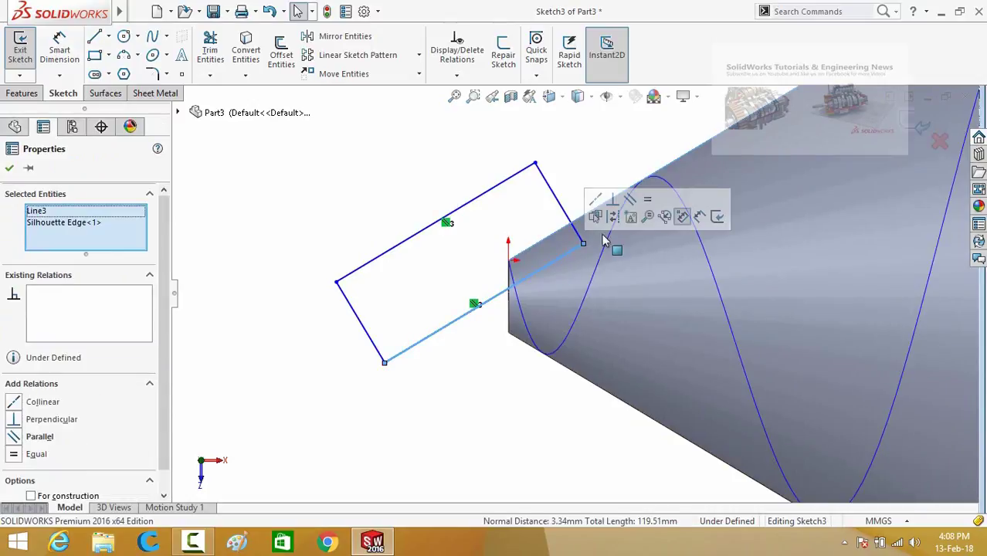
left_click(629, 199)
left_click(429, 303)
- Dimension the distance between the profile's two long sides as 3 mm
scroll(422, 306, "up", 2)
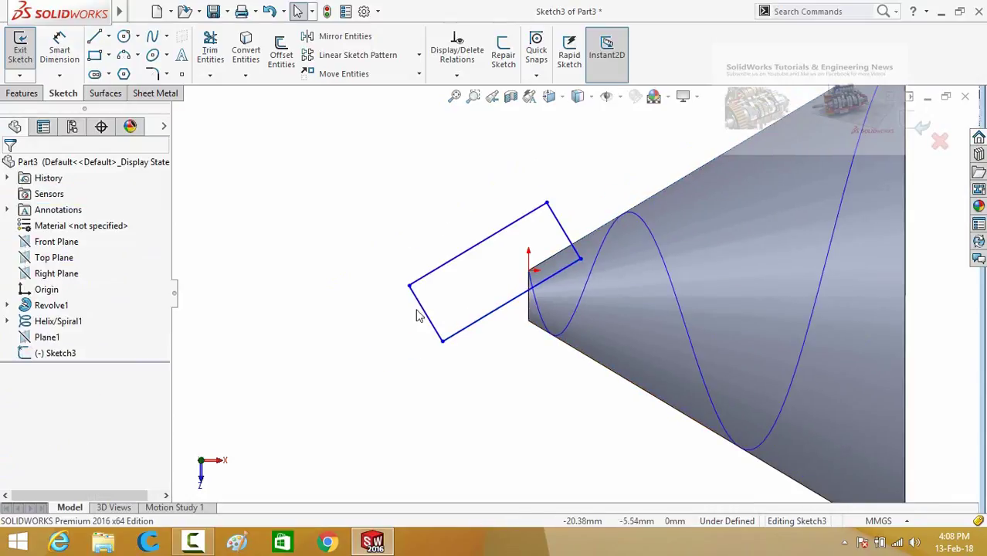
right_click_drag(386, 347, 372, 305)
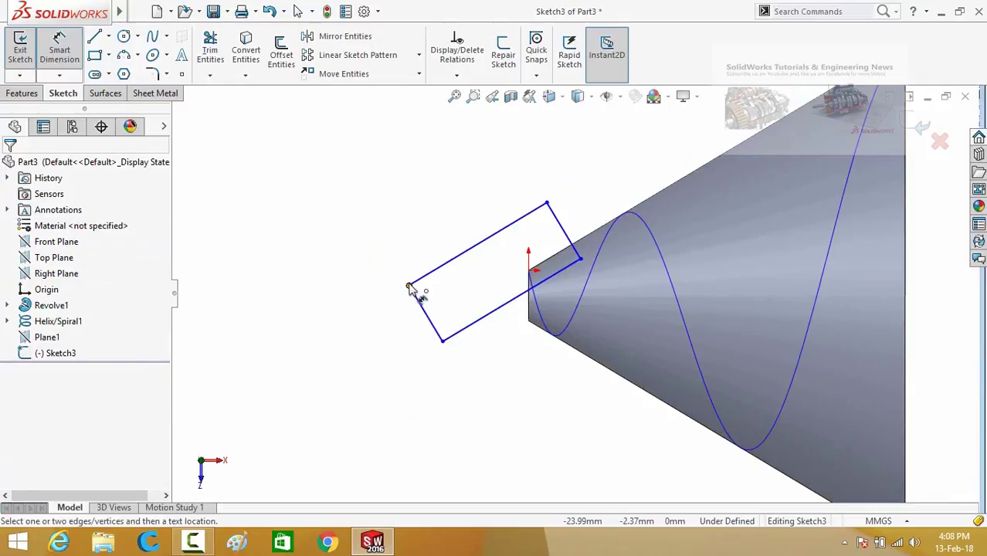
left_click(423, 278)
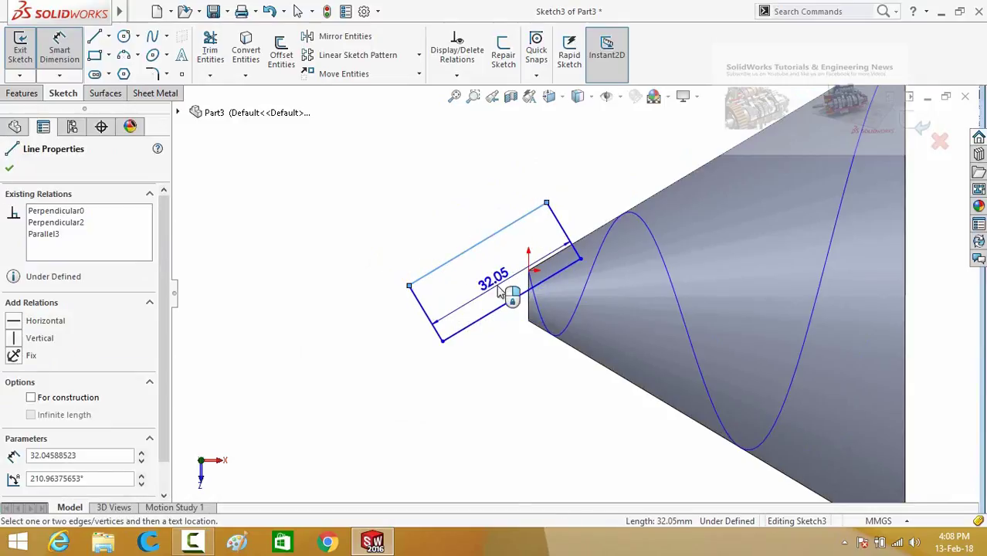
left_click(491, 314)
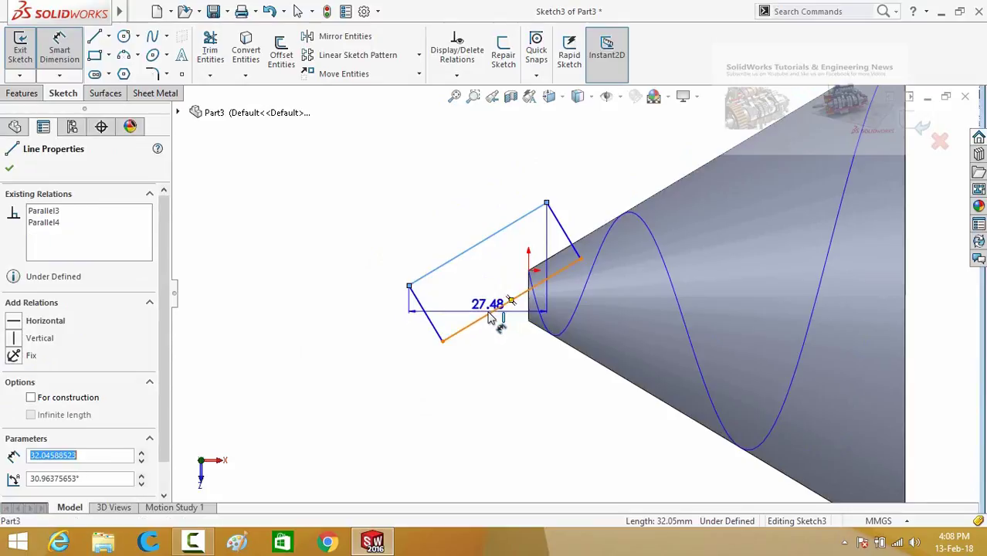
left_click(367, 427)
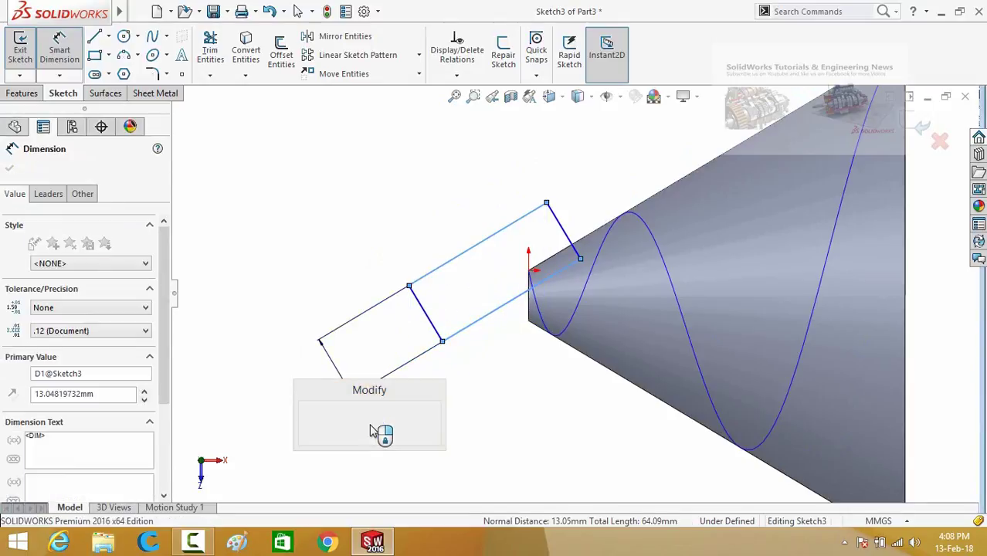
type("3")
left_click(308, 422)
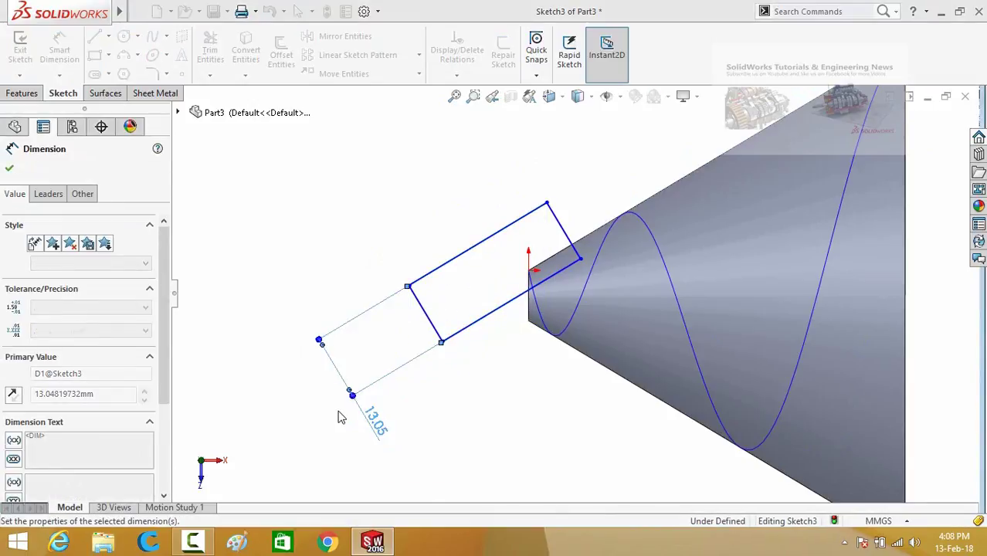
- Dimension the length of the profile's outer long side as 15 mm
left_click(429, 276)
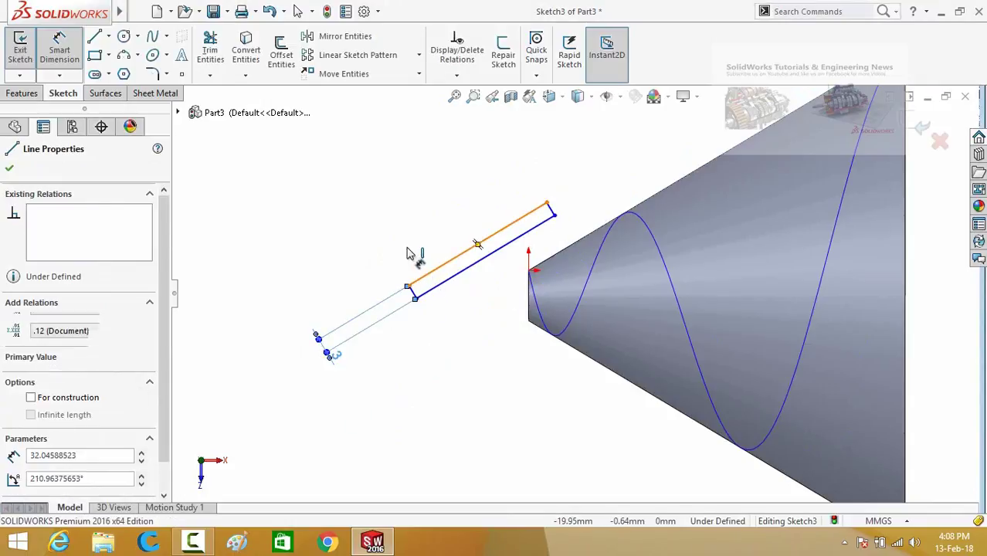
left_click(460, 236)
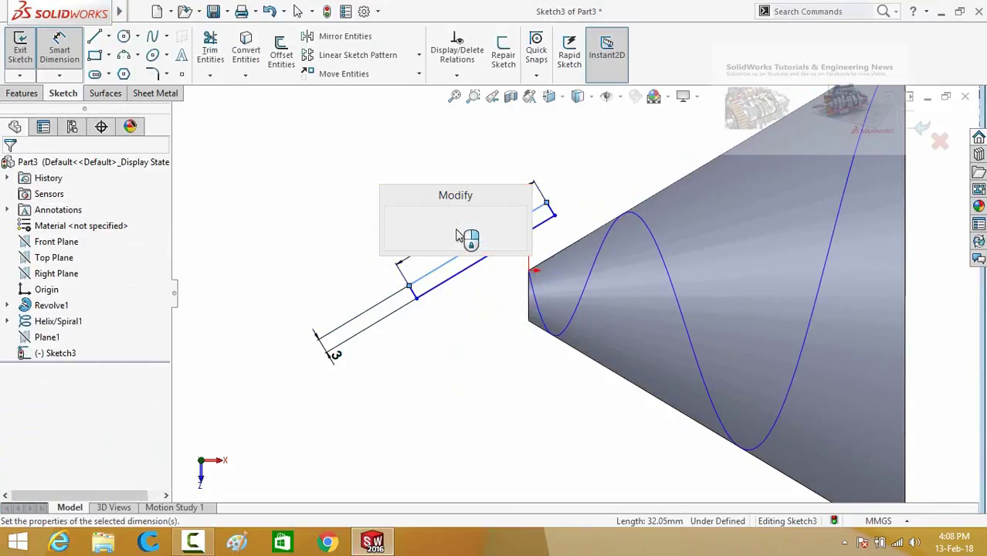
type("15")
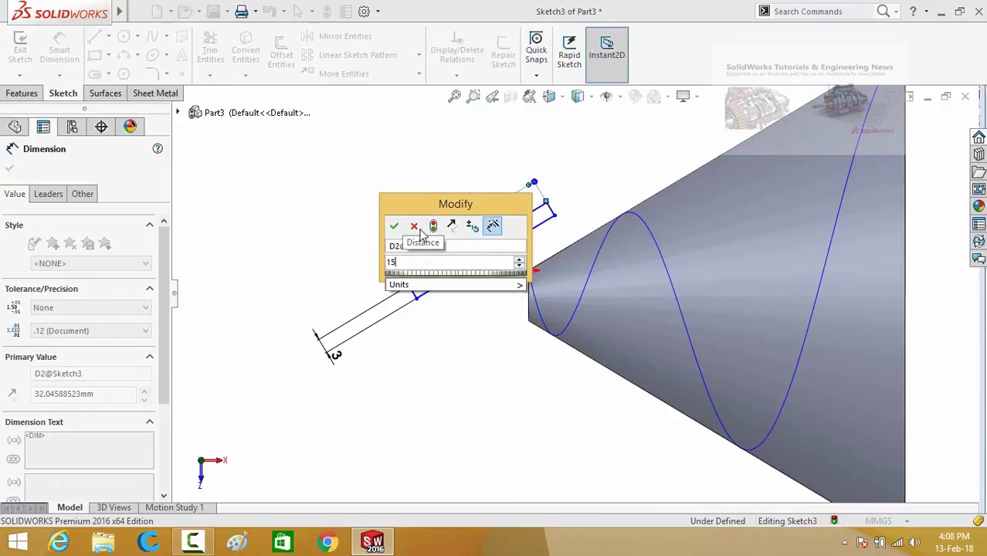
left_click(395, 227)
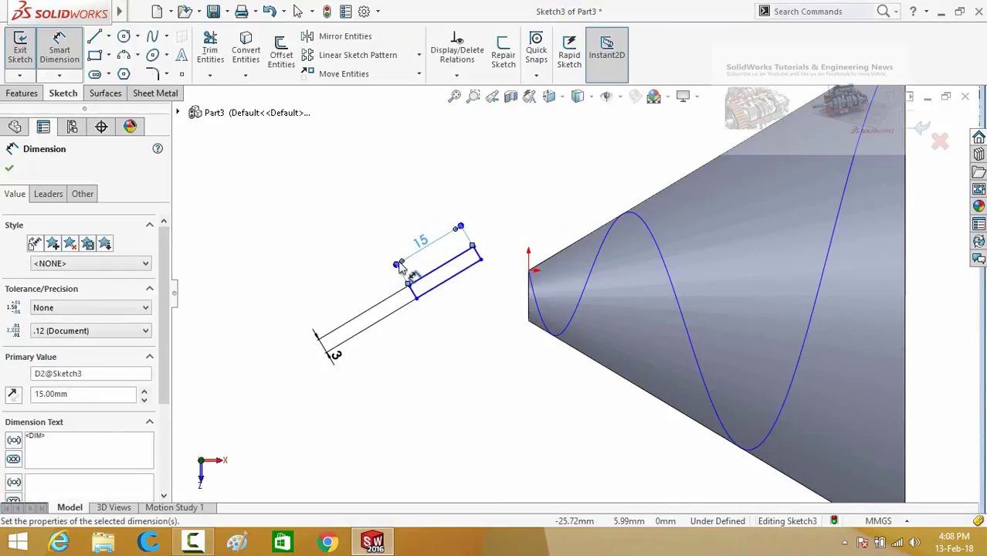
scroll(406, 275, "down", 2)
key("Escape")
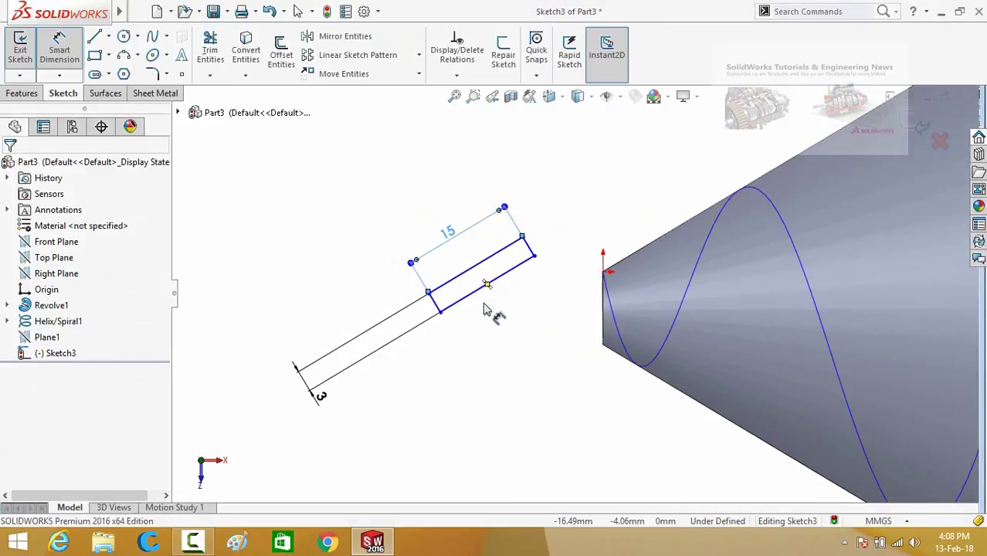
- Make the profile's inner corner coincident with the cone's narrow end edge, and slide the profile outward so it straddles the cone's silhouette
left_click(440, 312)
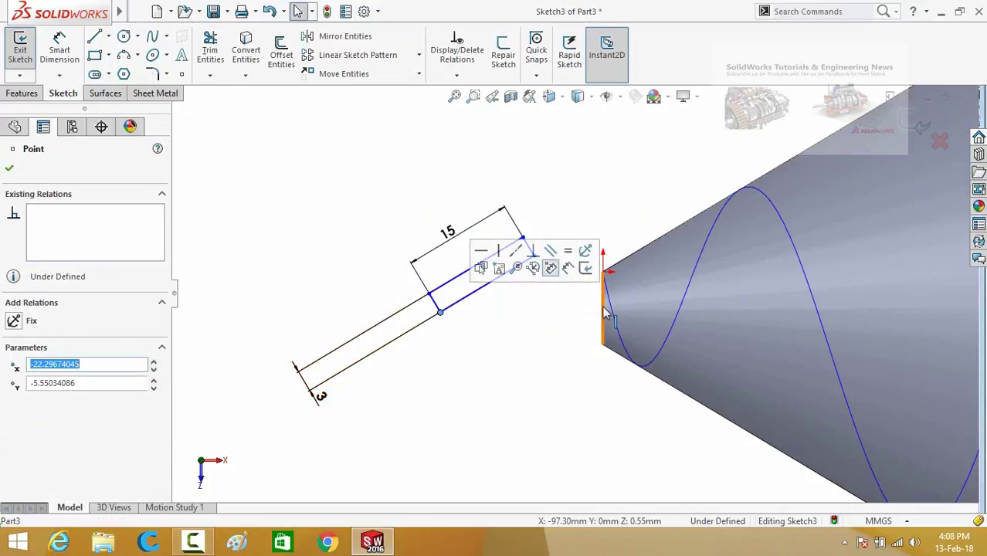
left_click(606, 313, "ctrl")
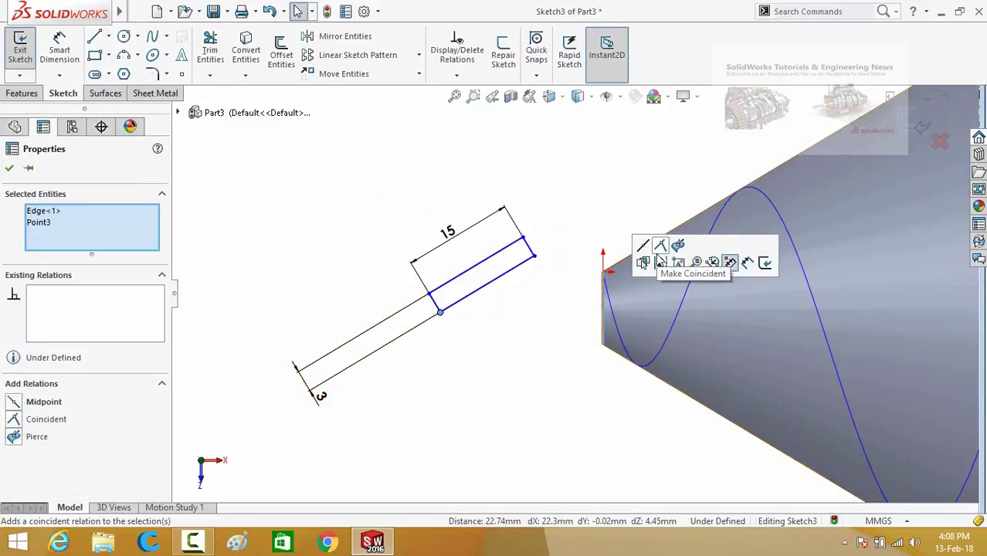
left_click(659, 259)
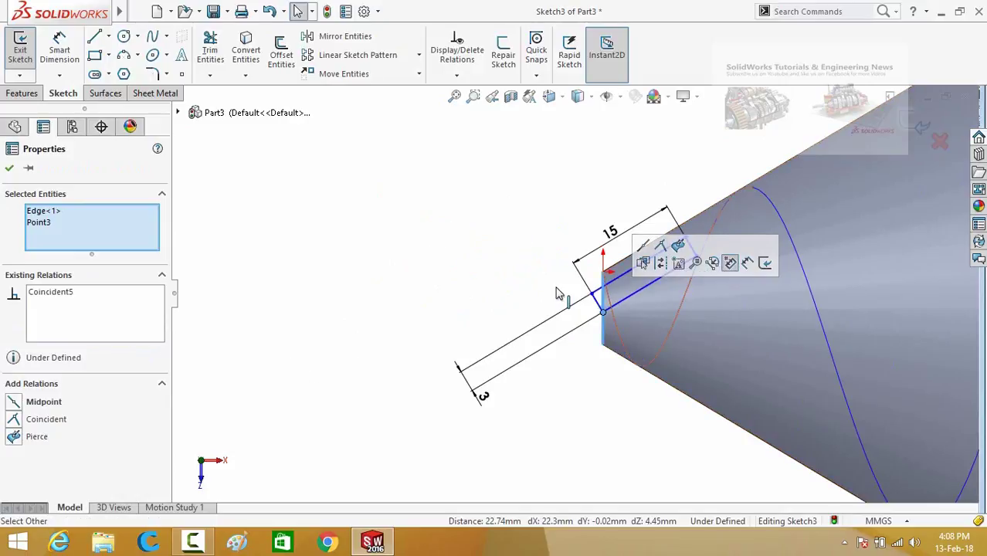
left_click(493, 279)
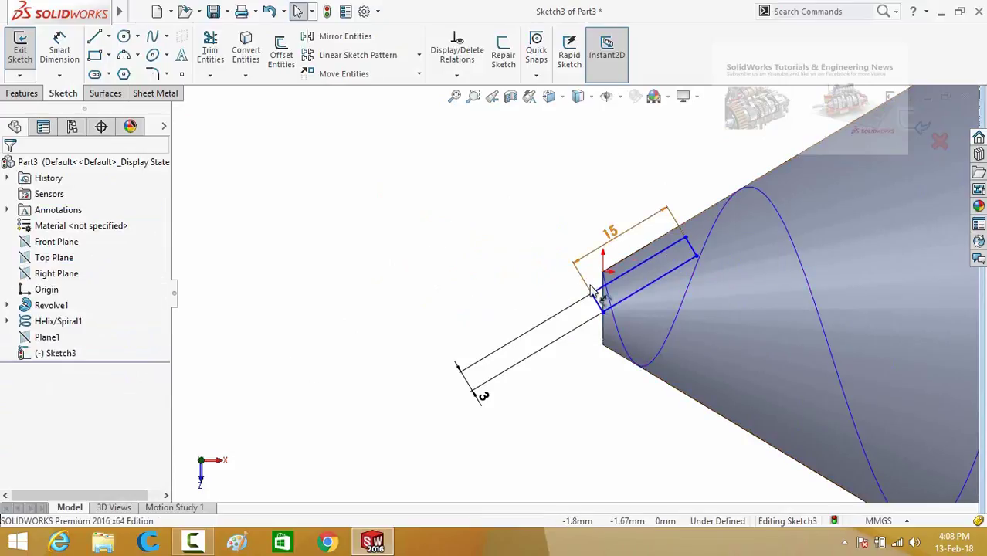
left_click_drag(590, 291, 491, 295)
left_click(452, 256)
- Dimension the distance between the cone's silhouette edge and the profile's inner long side as 1 mm
right_click_drag(452, 255, 471, 190)
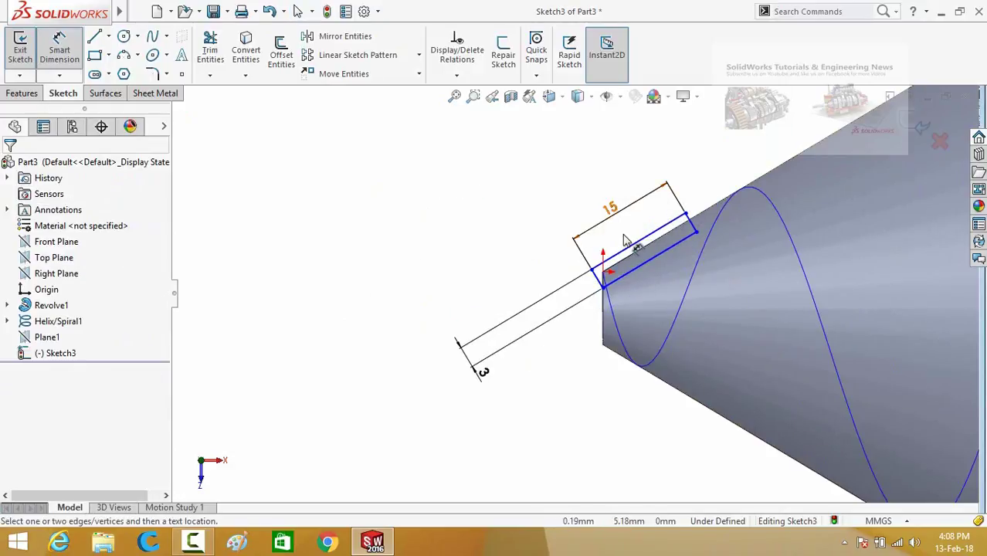
scroll(640, 267, "down", 1)
left_click(640, 263)
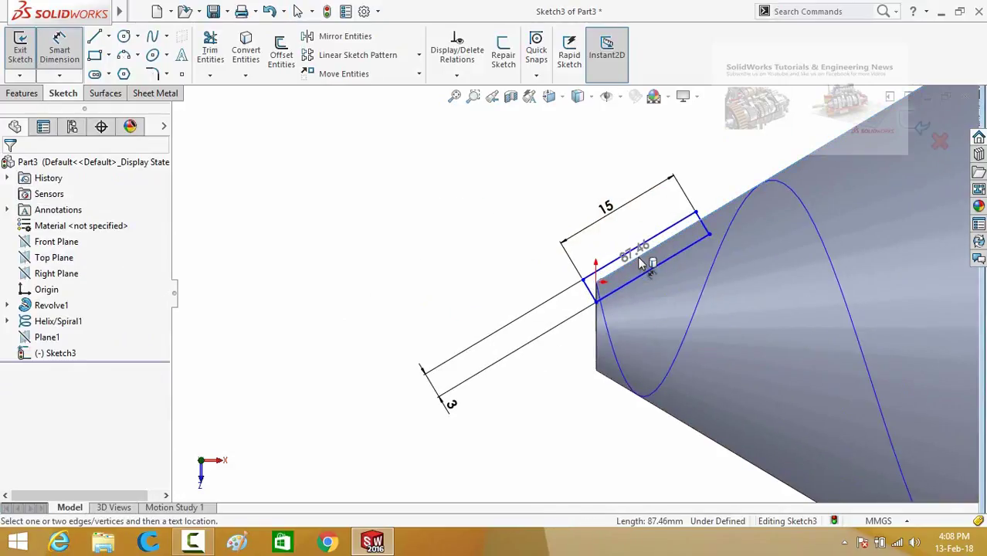
left_click(651, 271)
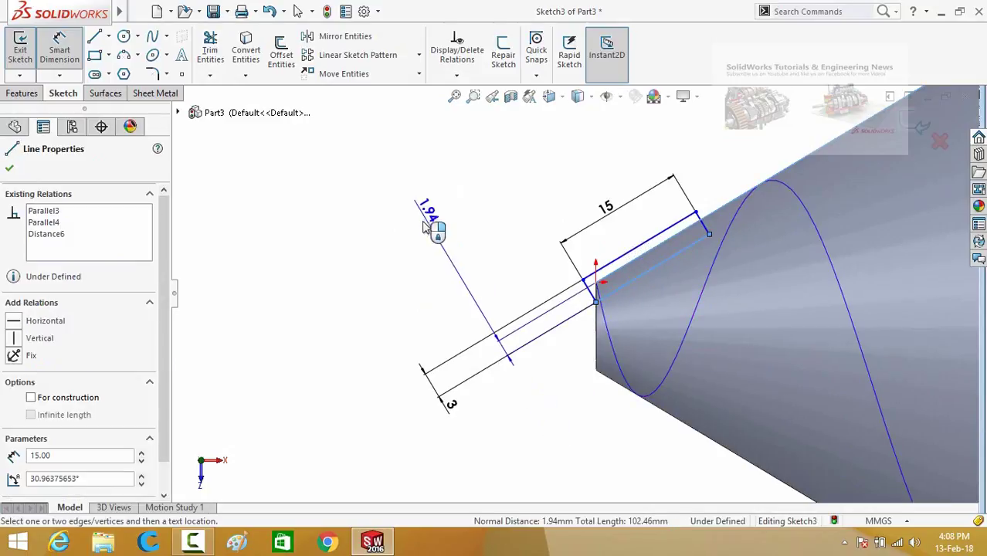
left_click(433, 229)
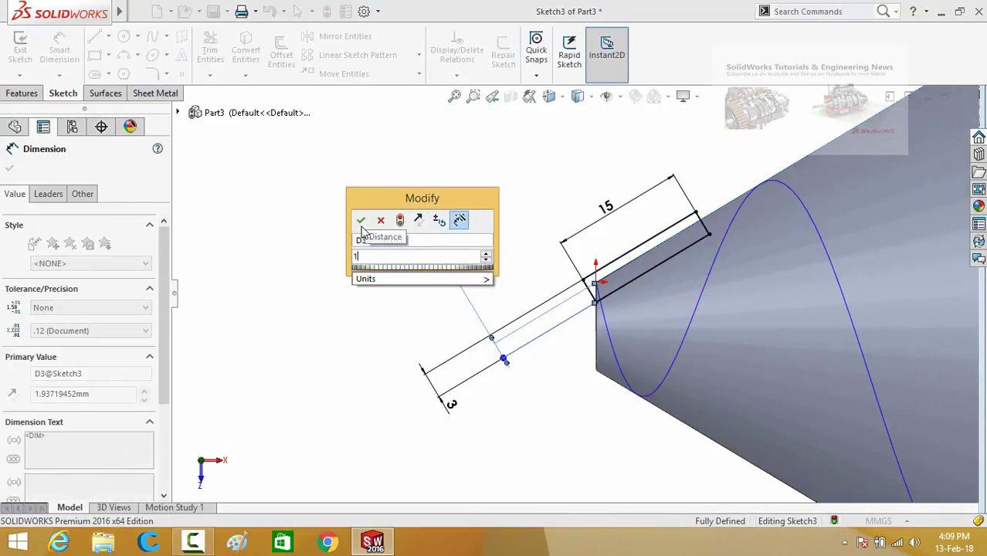
left_click(359, 222)
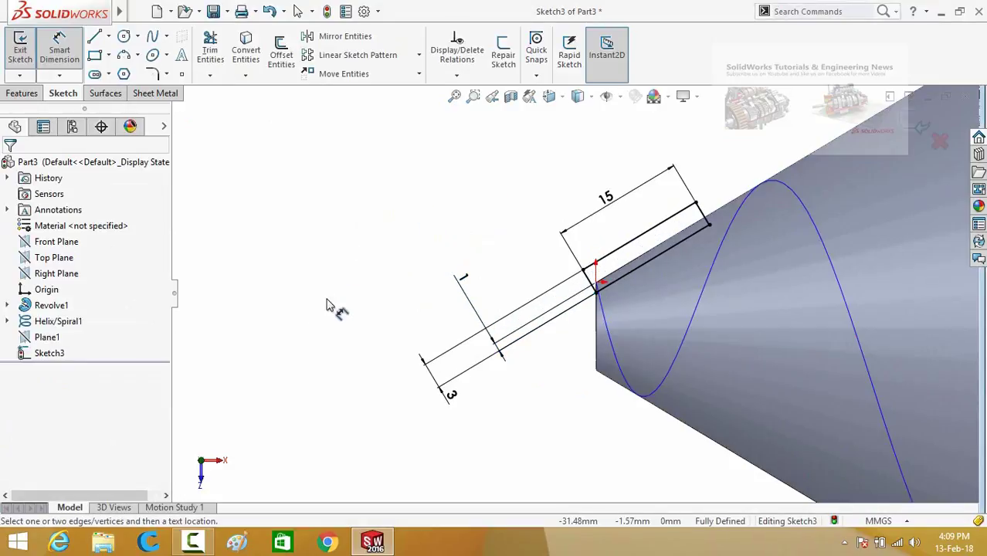
- Finish and exit the dimensioned profile sketch
left_click(21, 92)
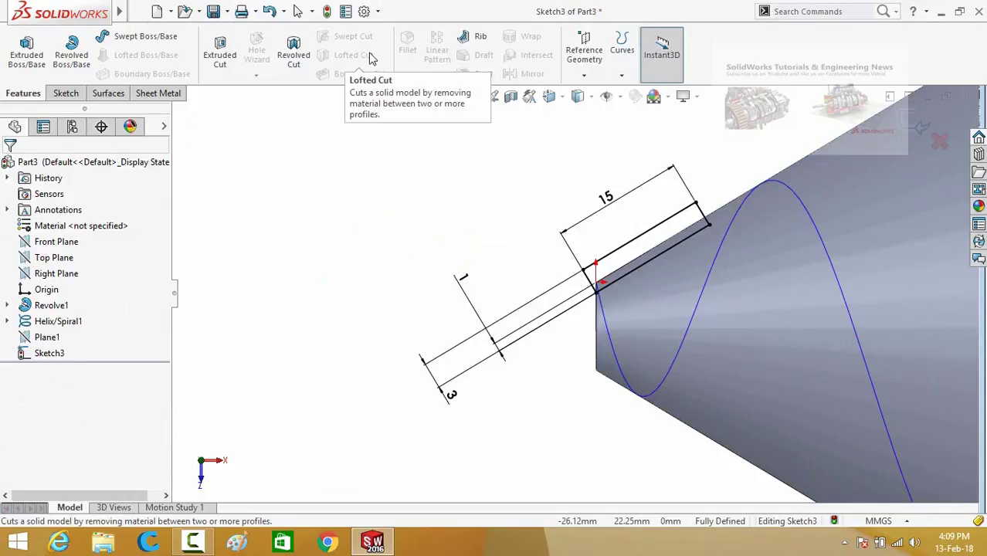
scroll(432, 162, "down", 5)
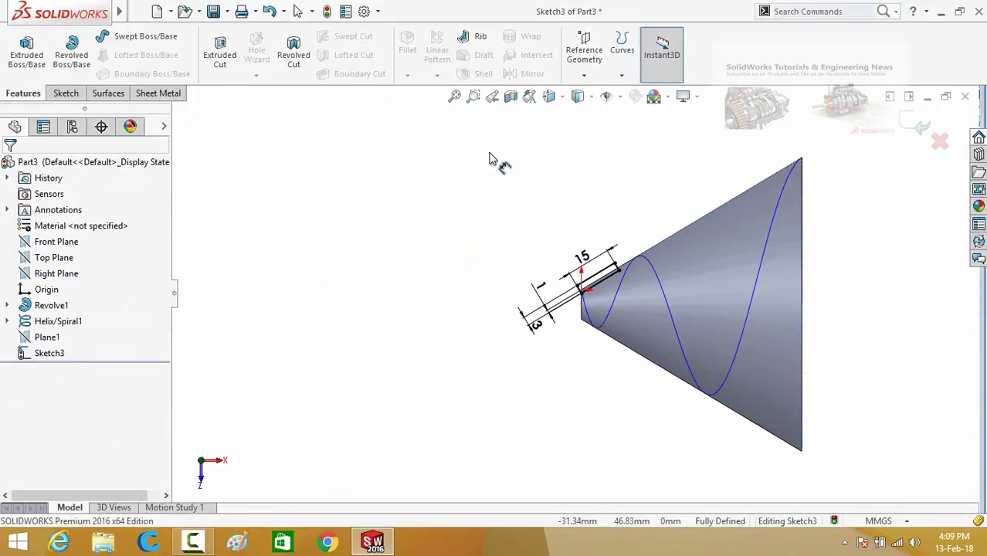
left_click(917, 128)
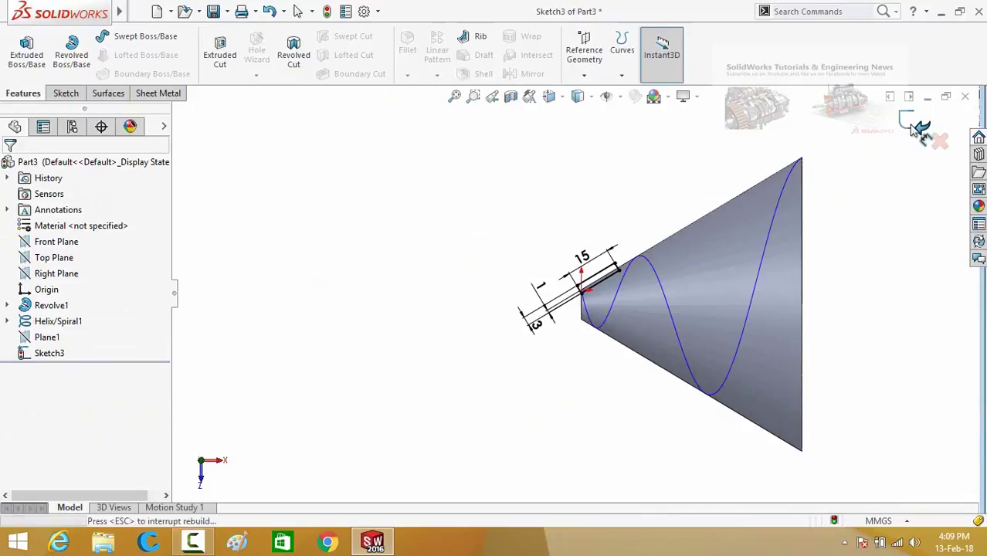
left_click(908, 163)
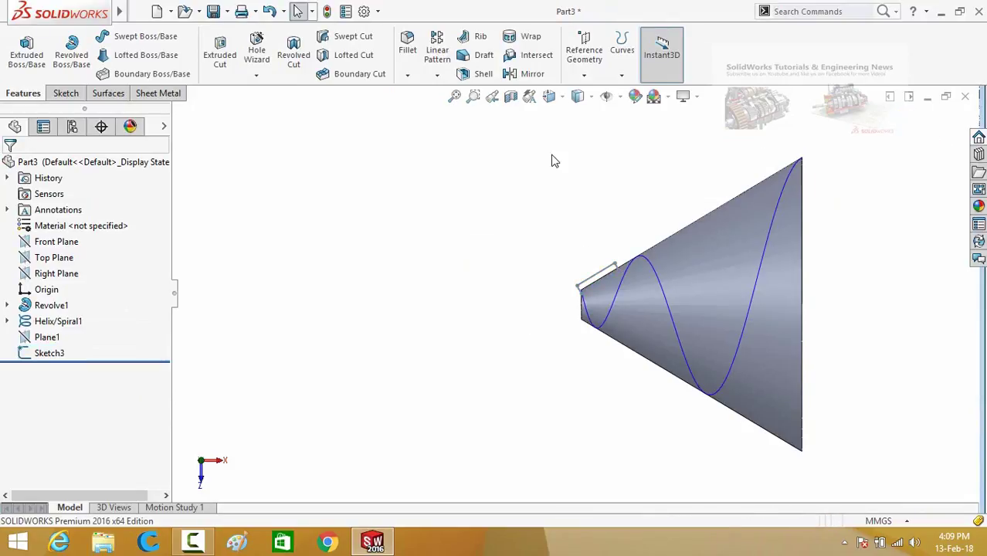
- Start a Swept Cut with the rectangular Sketch3 as profile and Helix/Spiral1 as path
left_click(344, 37)
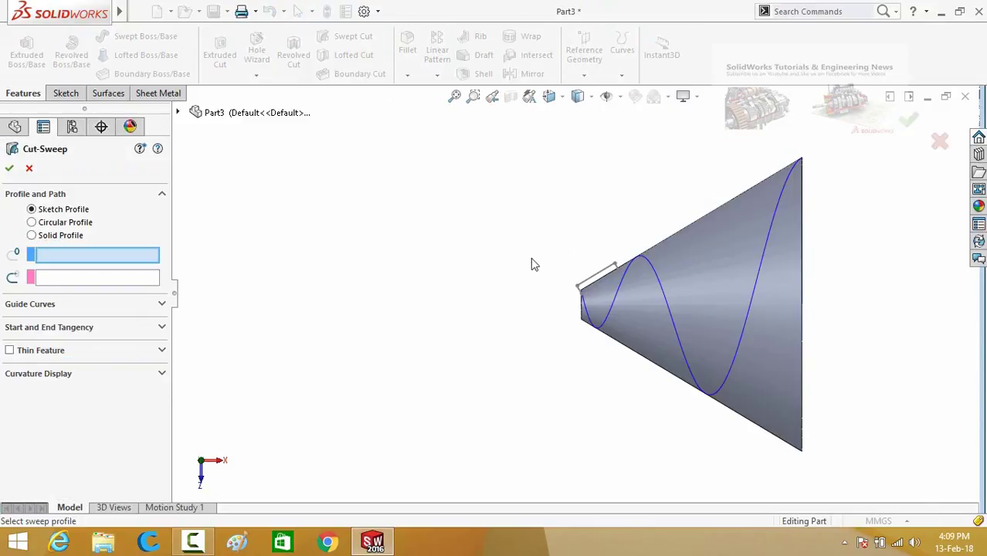
scroll(567, 259, "down", 2)
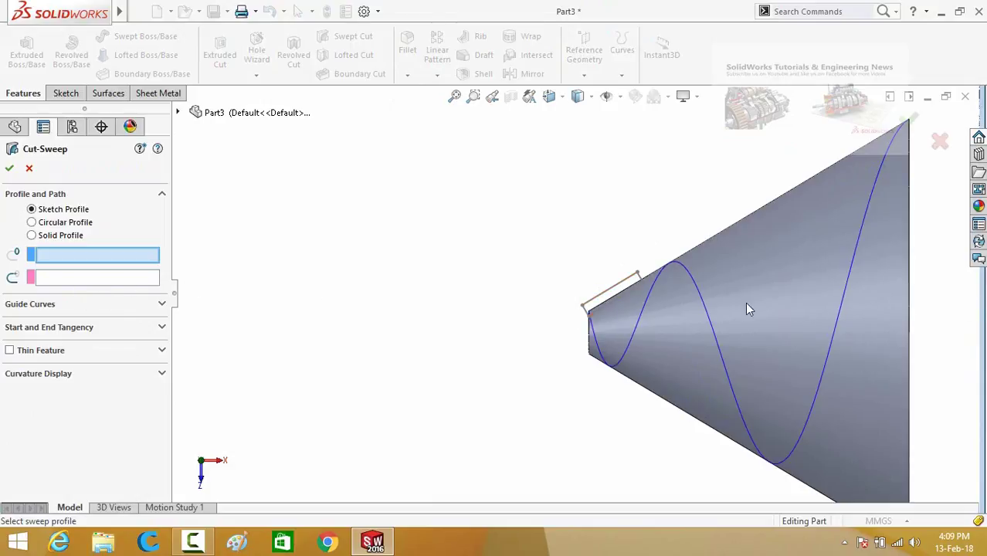
left_click(595, 297)
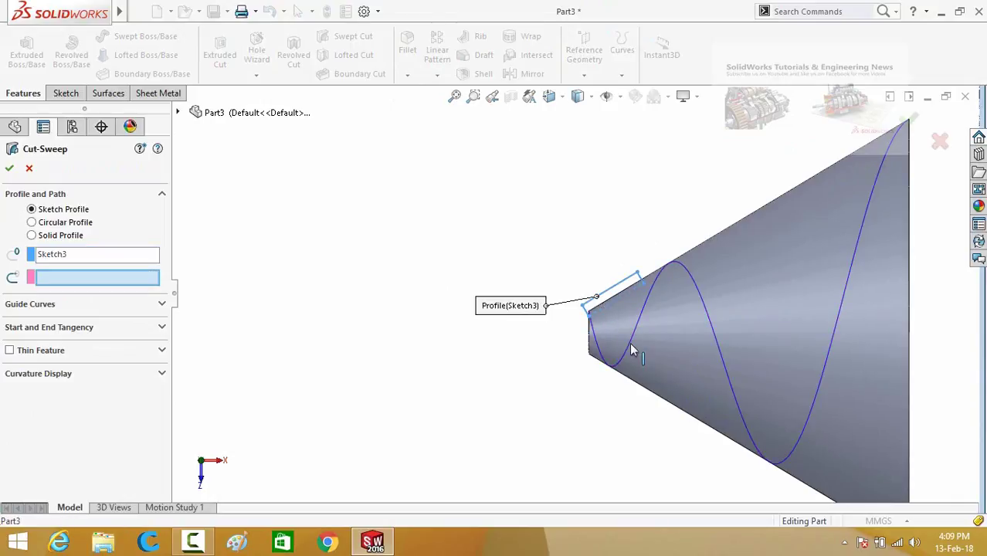
left_click(592, 353)
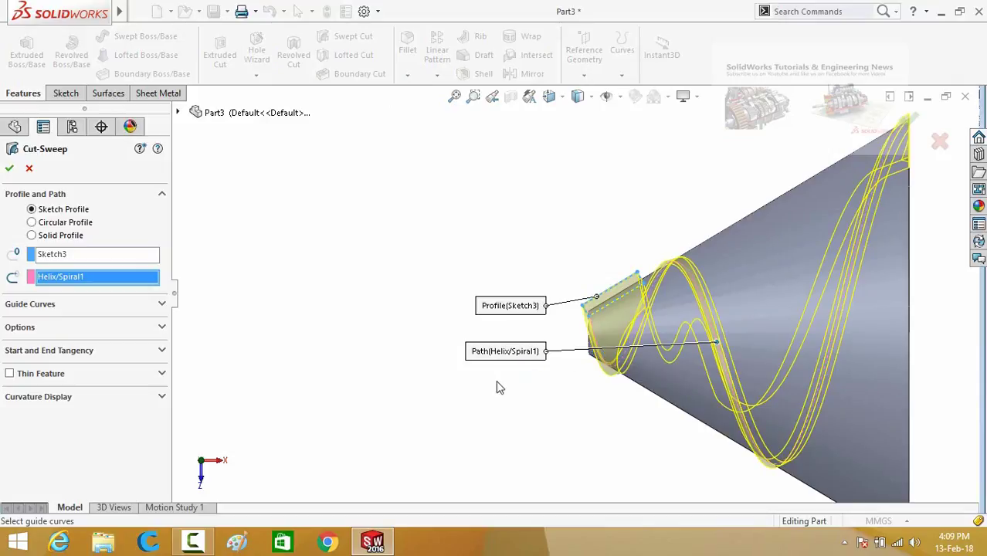
- Set the swept cut's profile twist to Specify Direction Vector, using the cone's outer face as the direction, and complete the cut
middle_click_drag(527, 398, 635, 479)
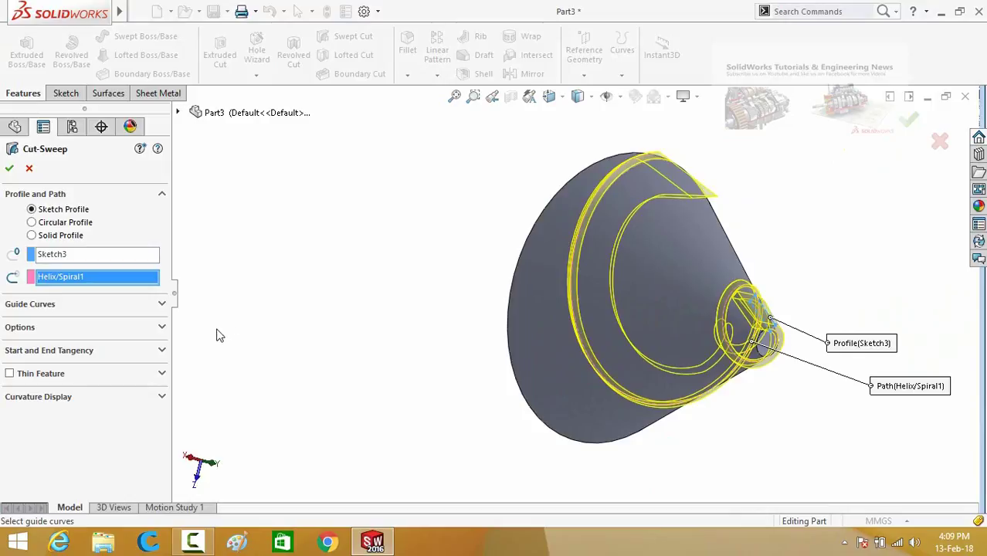
left_click(162, 328)
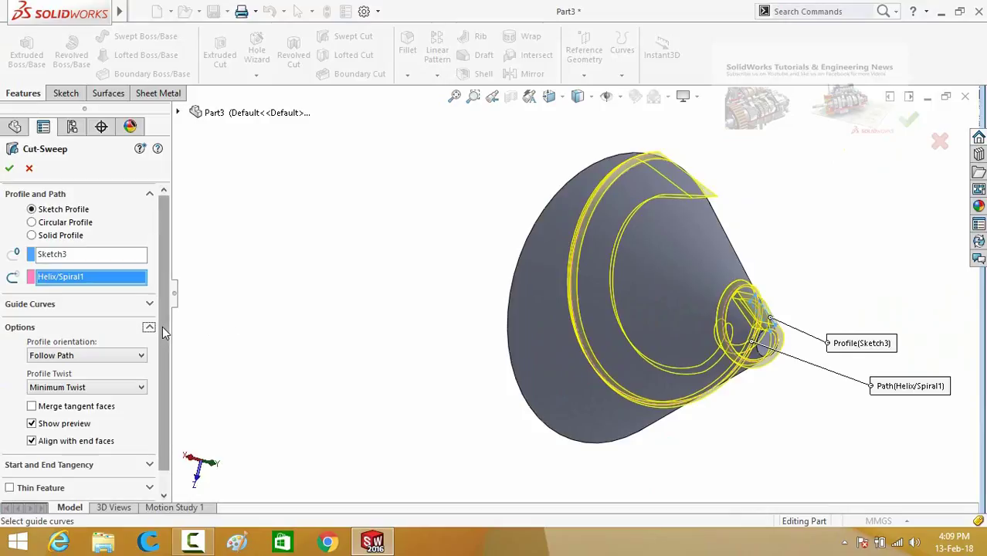
scroll(165, 363, "down", 2)
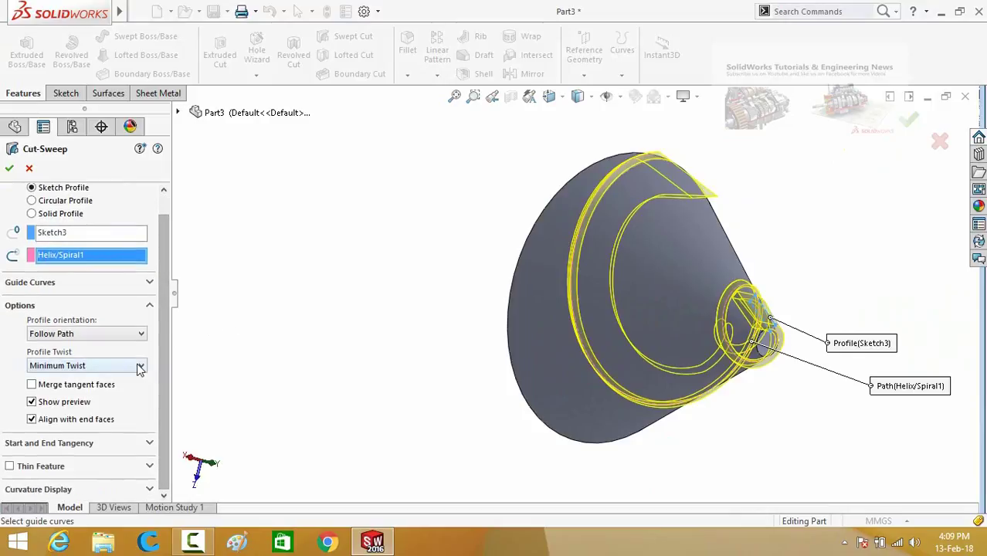
left_click(142, 366)
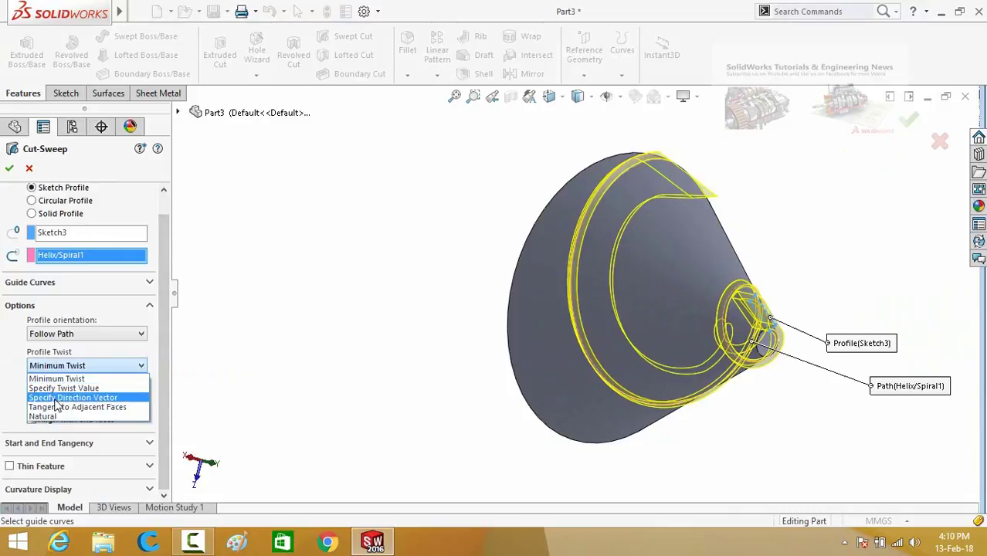
left_click(56, 397)
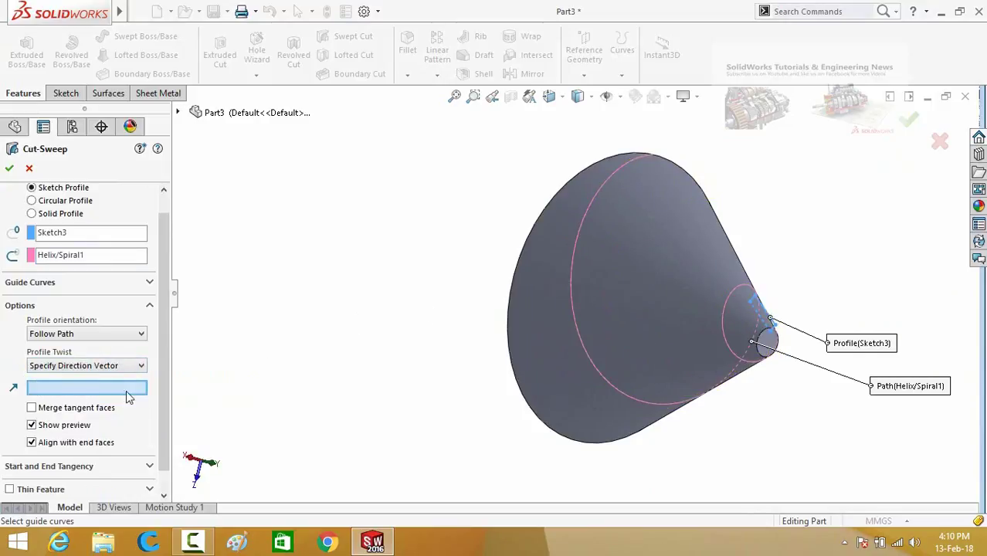
middle_click_drag(422, 314, 339, 354)
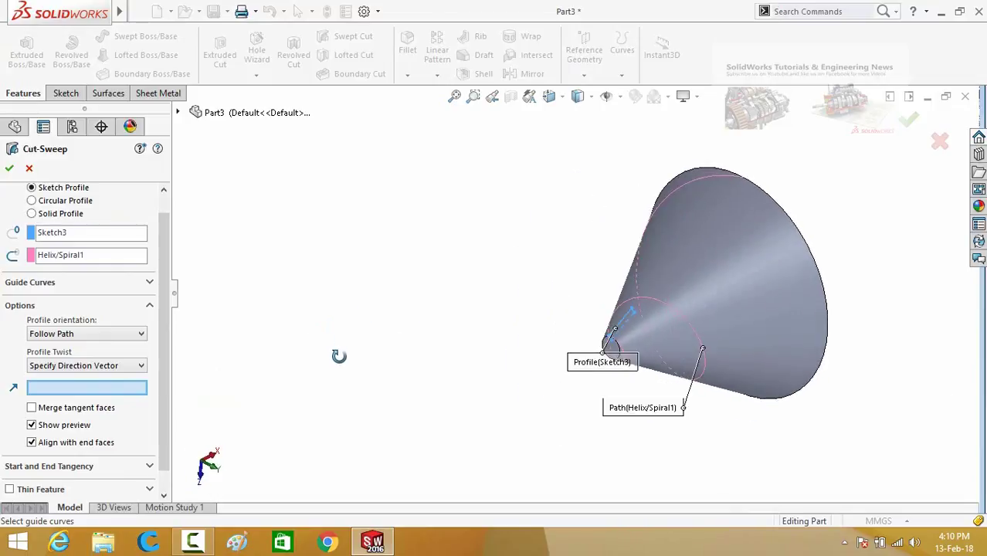
left_click(692, 278)
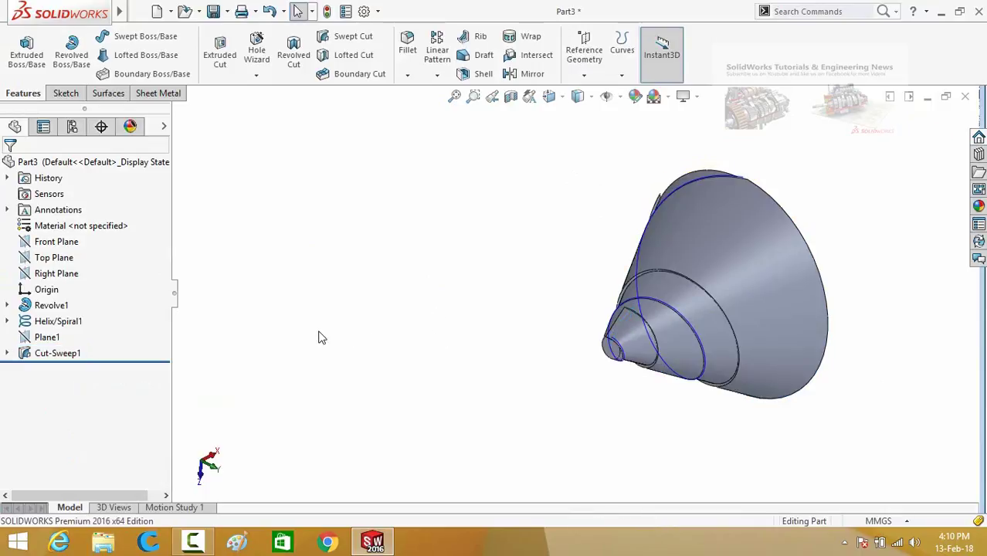
- Hide the Helix/Spiral1 curve
left_click(90, 324)
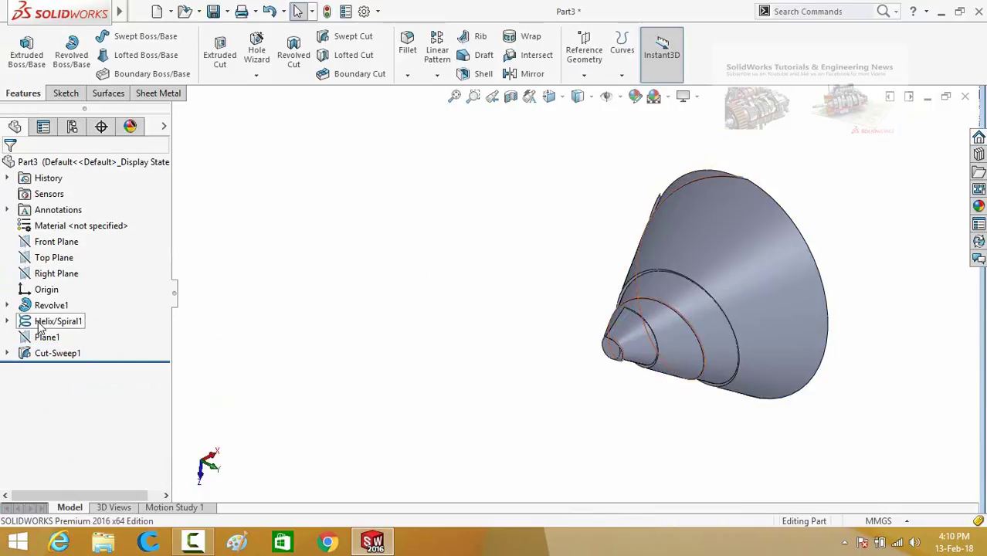
left_click(58, 304)
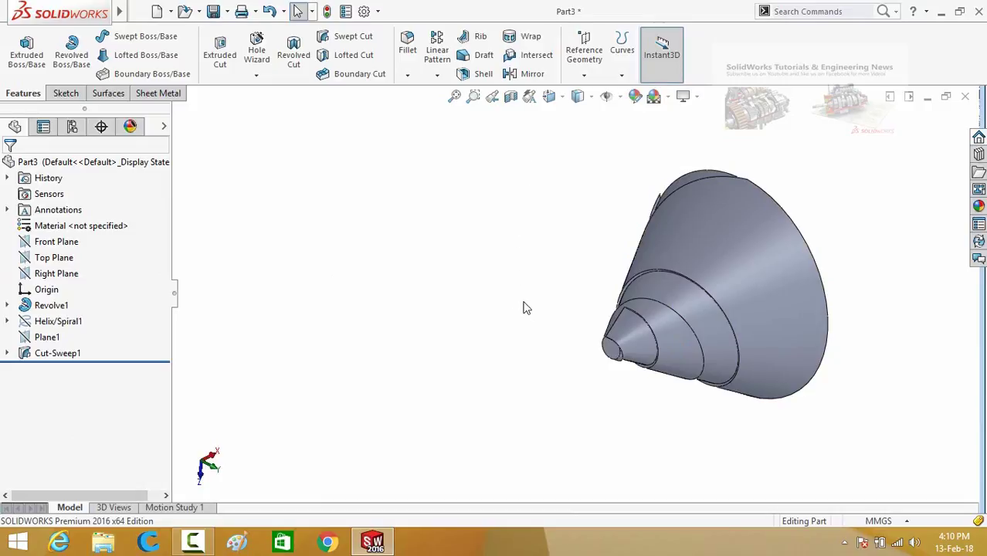
- Apply a dark green colour to the floor face of the swept groove only
middle_click_drag(510, 298, 546, 302)
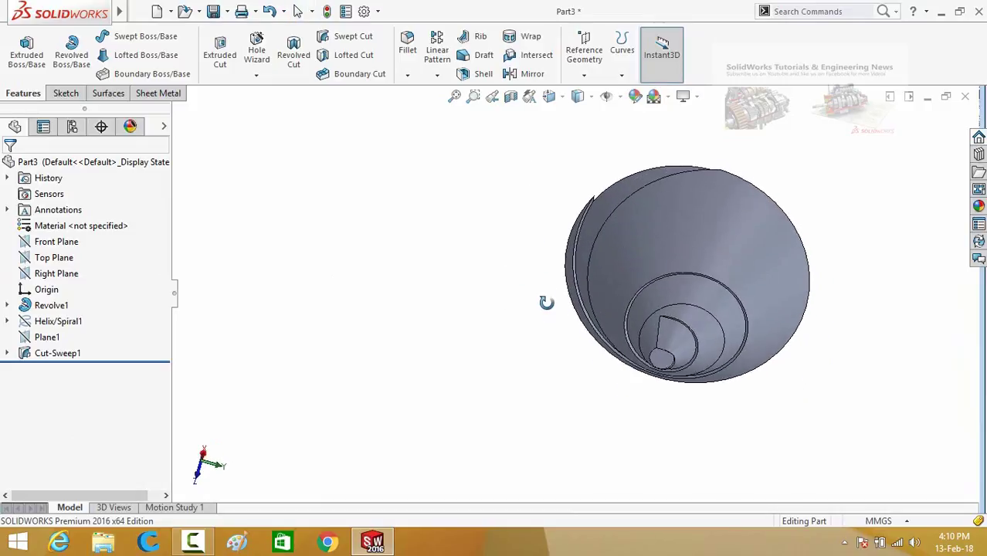
left_click(680, 291)
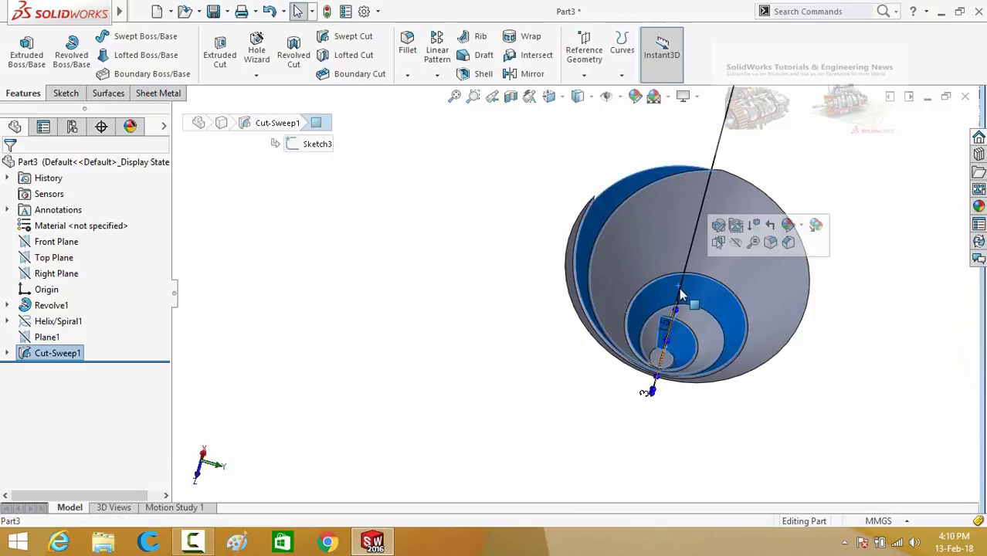
left_click(789, 226)
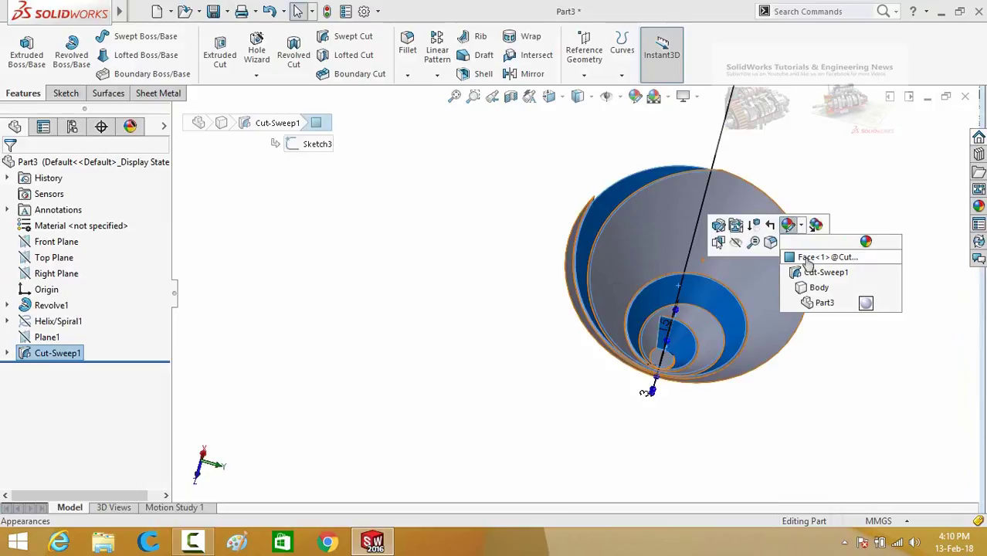
left_click(807, 260)
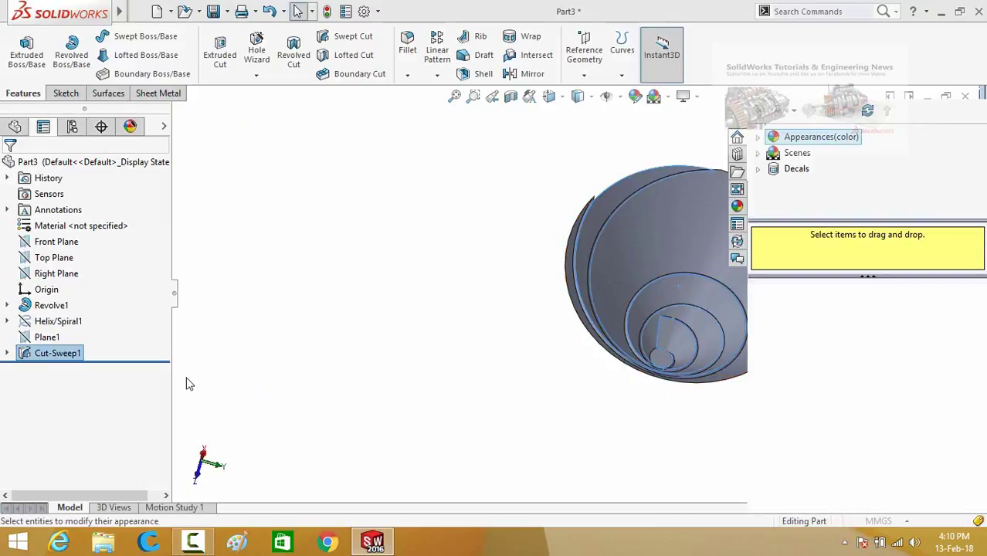
left_click_drag(164, 349, 164, 394)
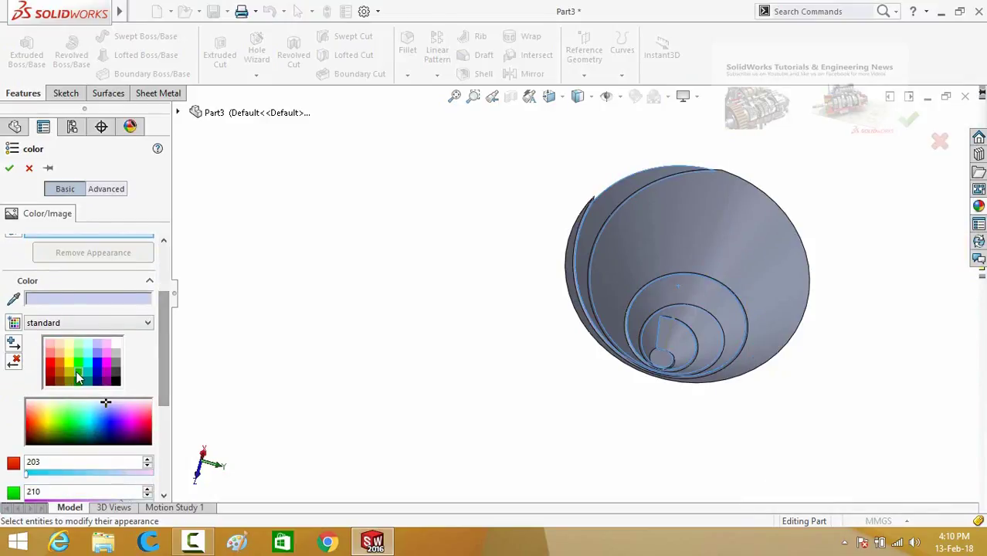
left_click(77, 373)
left_click(10, 170)
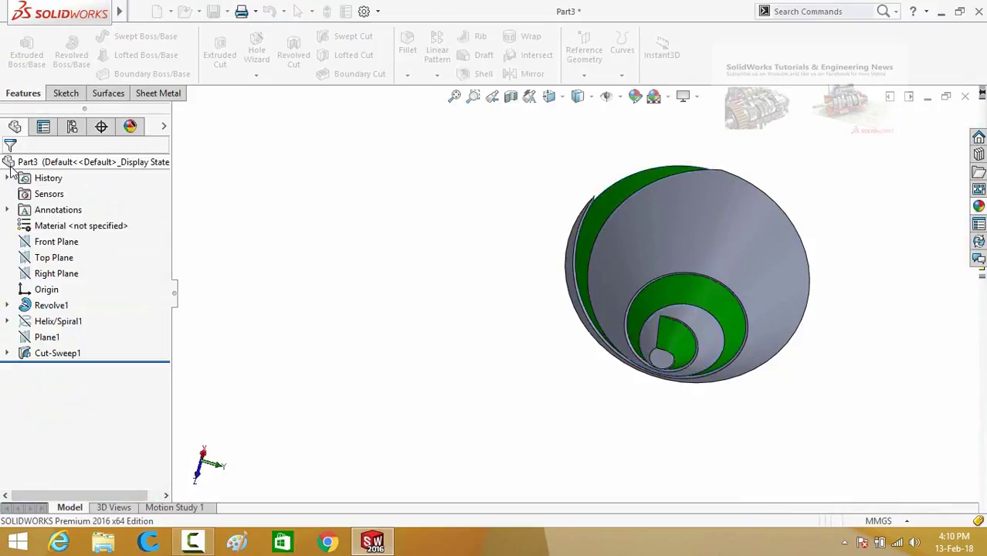
- Apply an orange colour to the cone's outer face only
left_click(724, 244)
left_click(865, 186)
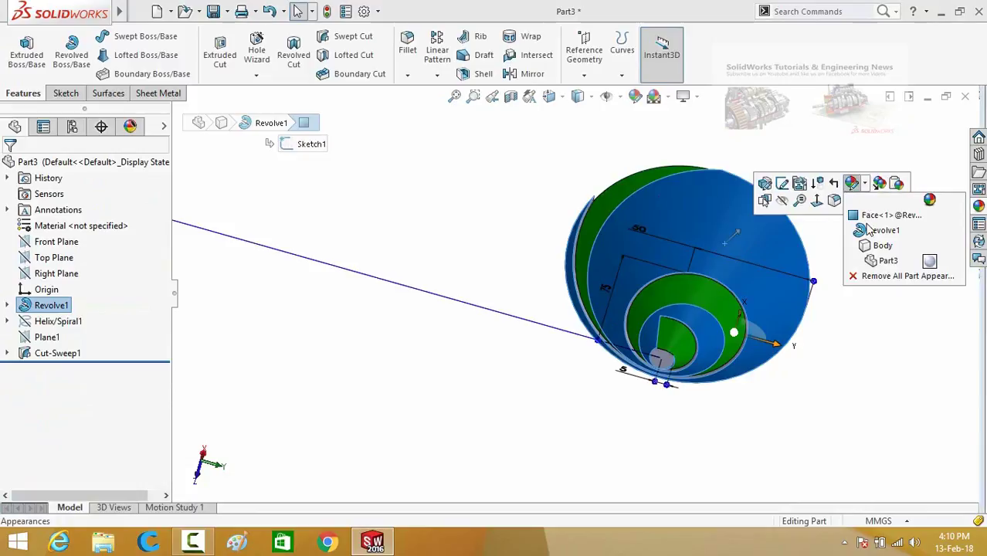
left_click(279, 393)
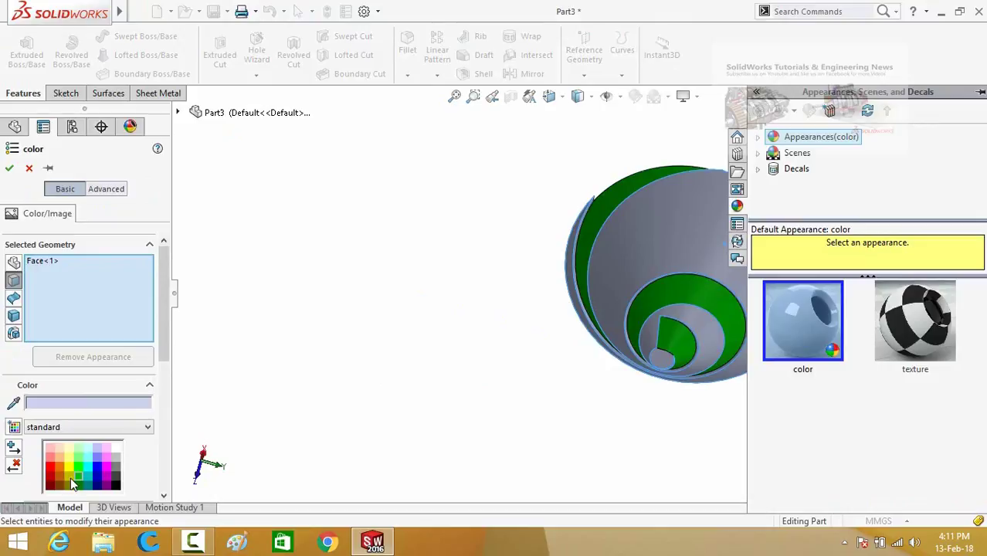
left_click(51, 473)
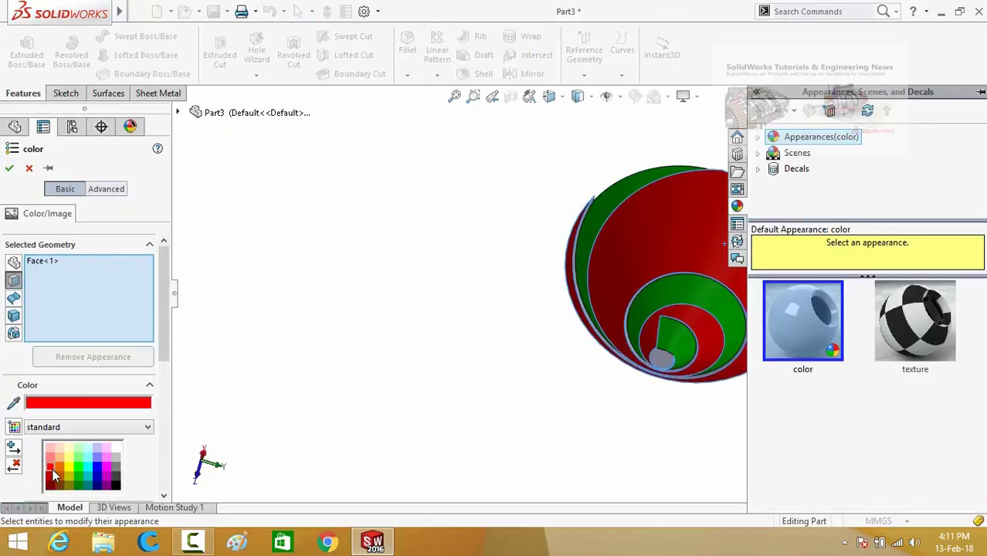
left_click(51, 456)
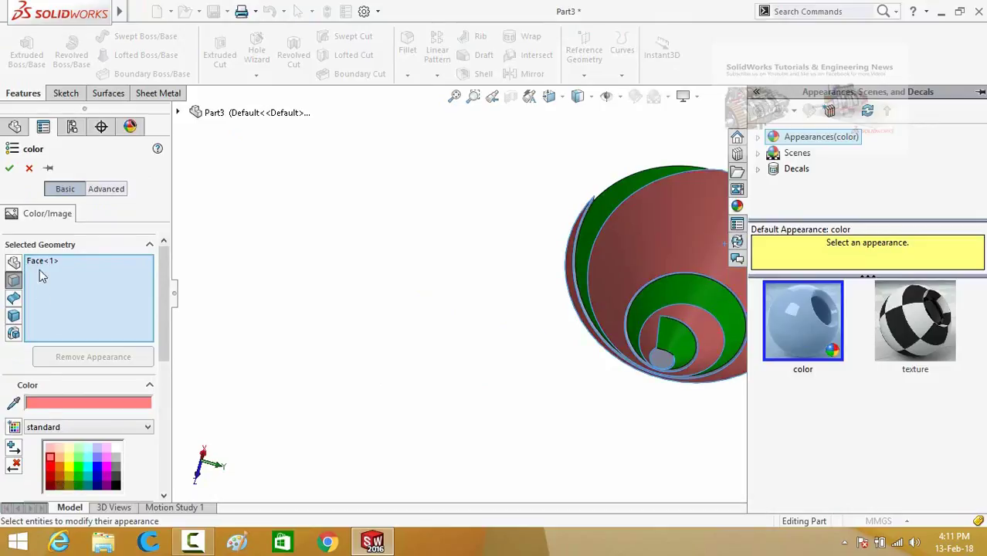
left_click(60, 465)
left_click(9, 168)
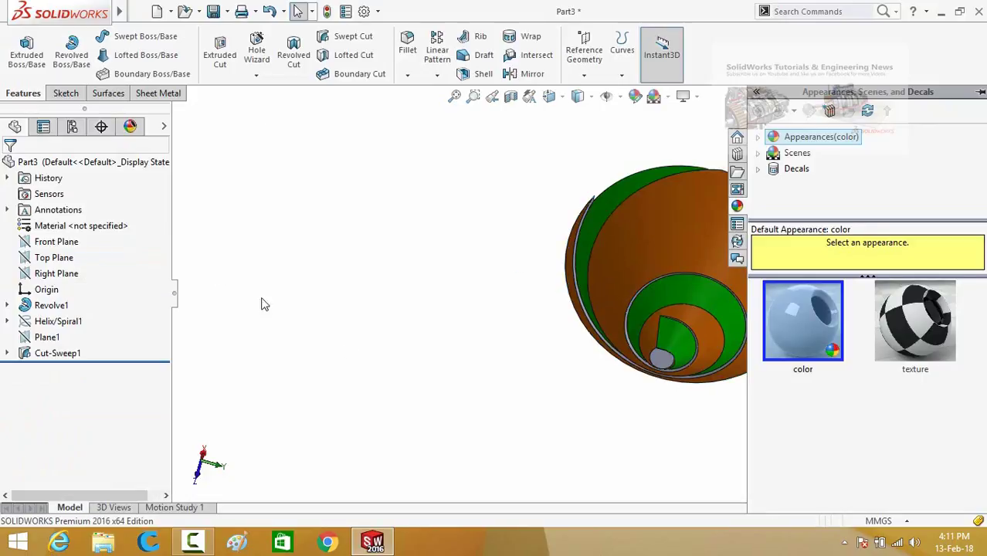
middle_click_drag(498, 402, 542, 335)
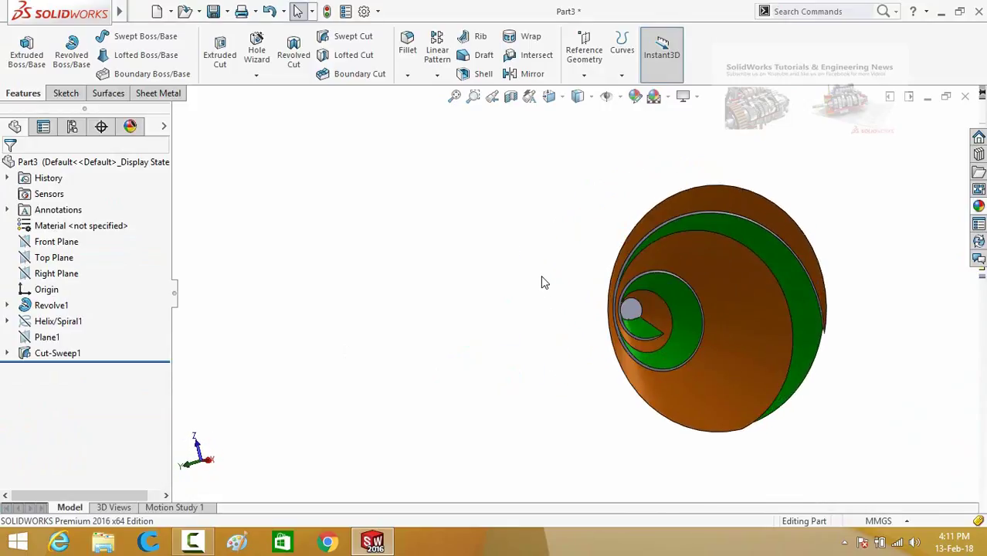
middle_click_drag(543, 282, 521, 323)
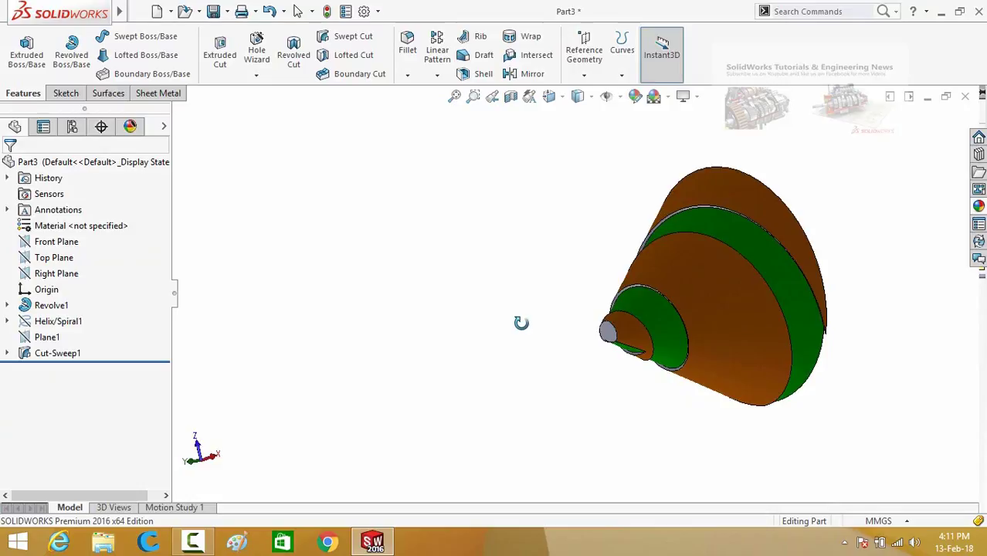
middle_click_drag(525, 312, 385, 511)
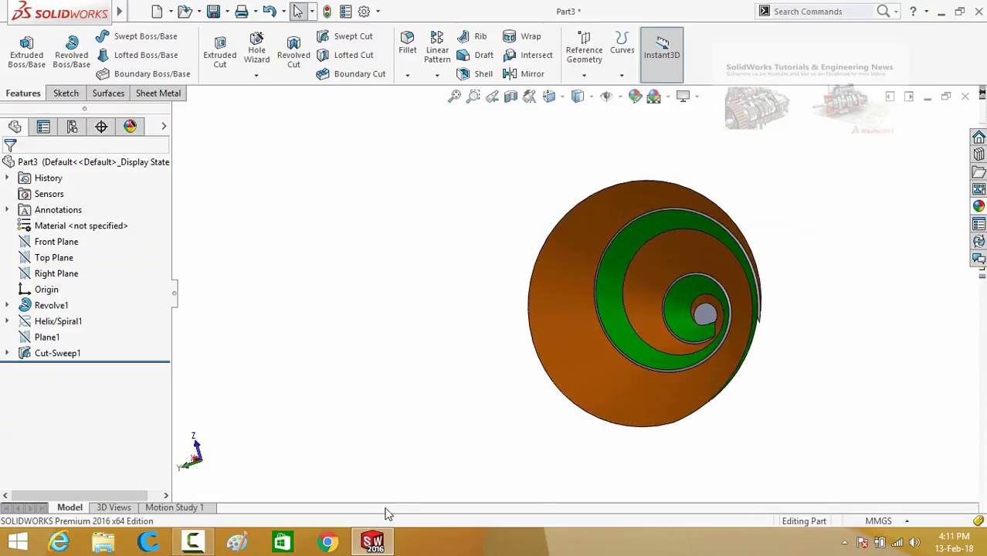